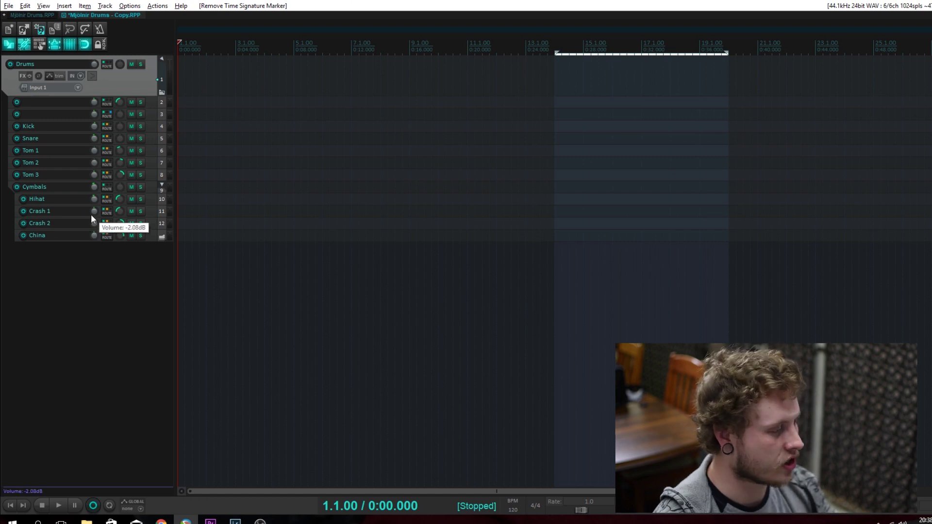
- Insert a new track above Drums and name it Guitar
key("ctrl+t")
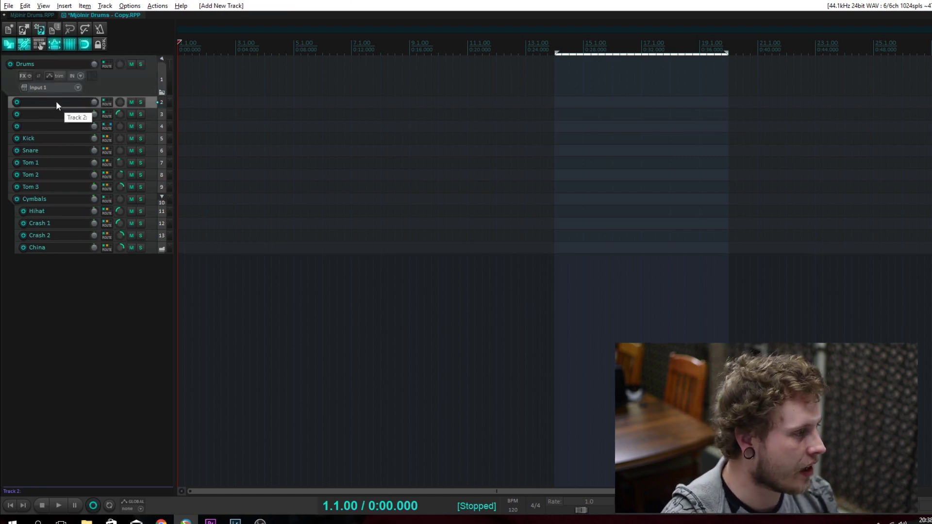
left_click_drag(48, 58, 63, 99)
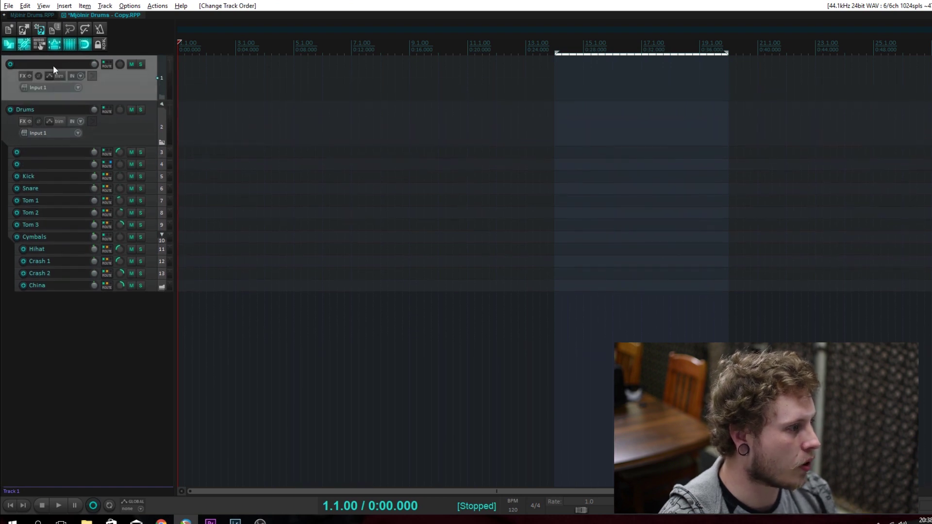
double_click(52, 63)
type("Guitar")
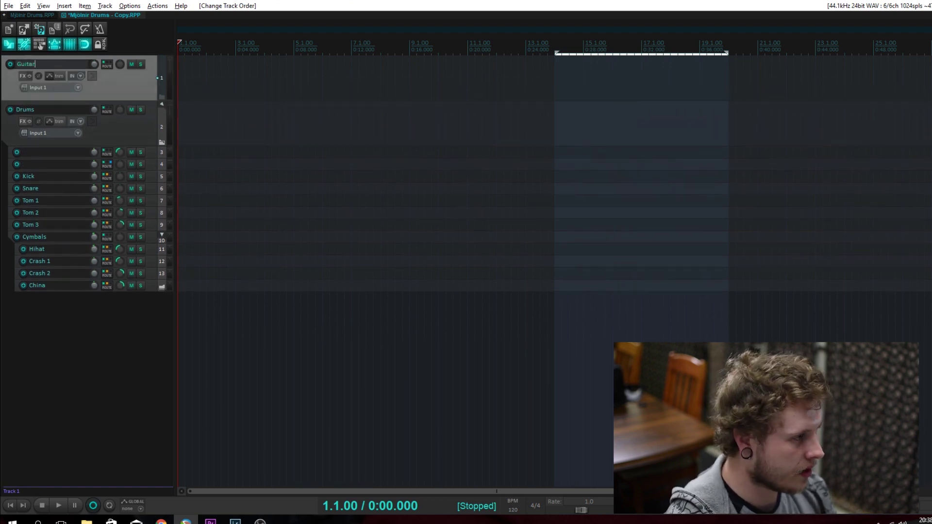
key("Return")
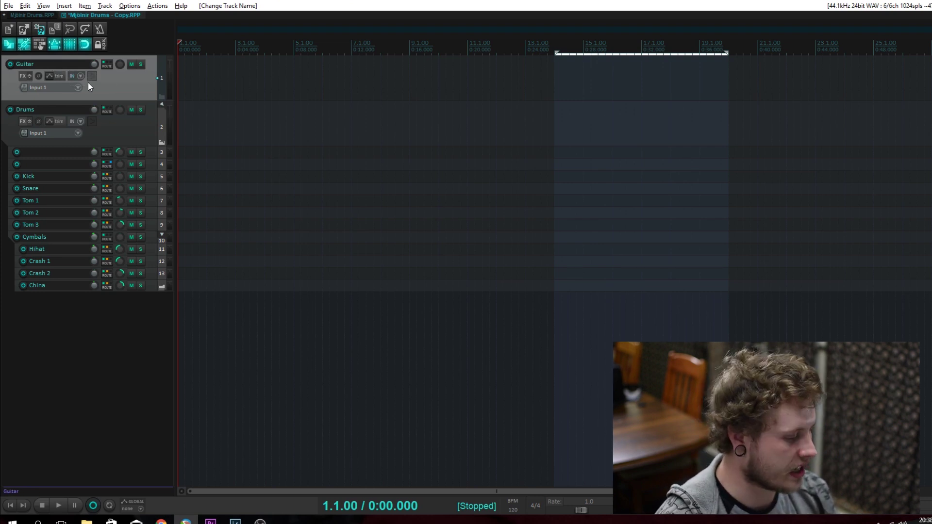
- Add two tracks nested under Guitar, named Guitar R and Guitar L
key("ctrl+t")
key("ctrl+t")
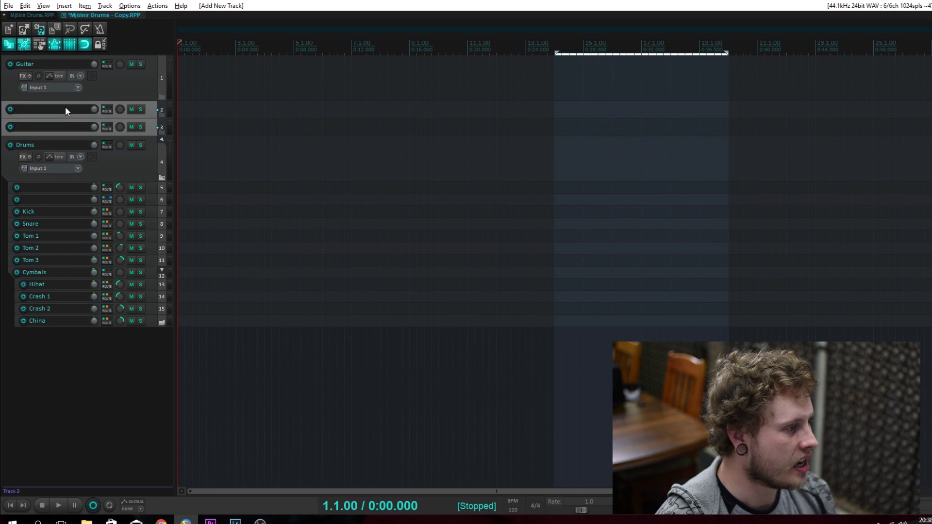
left_click_drag(72, 109, 66, 74)
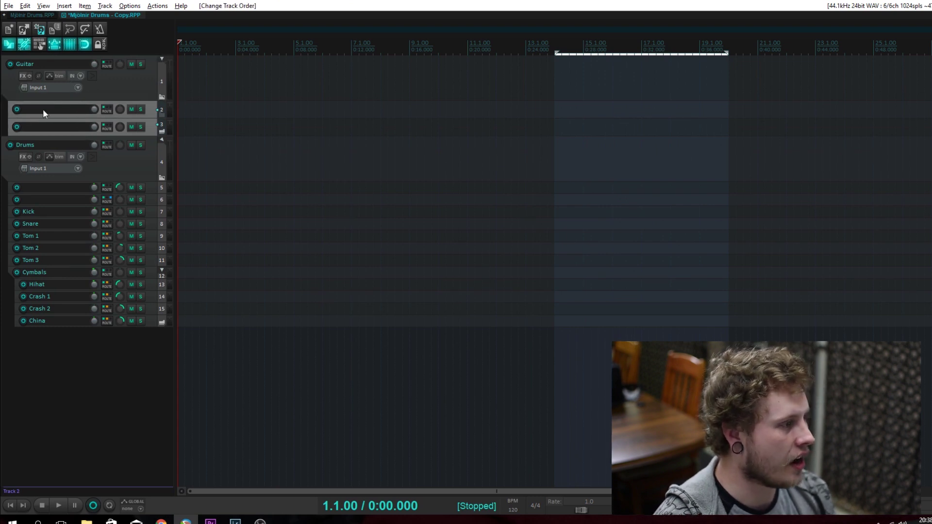
double_click(68, 109)
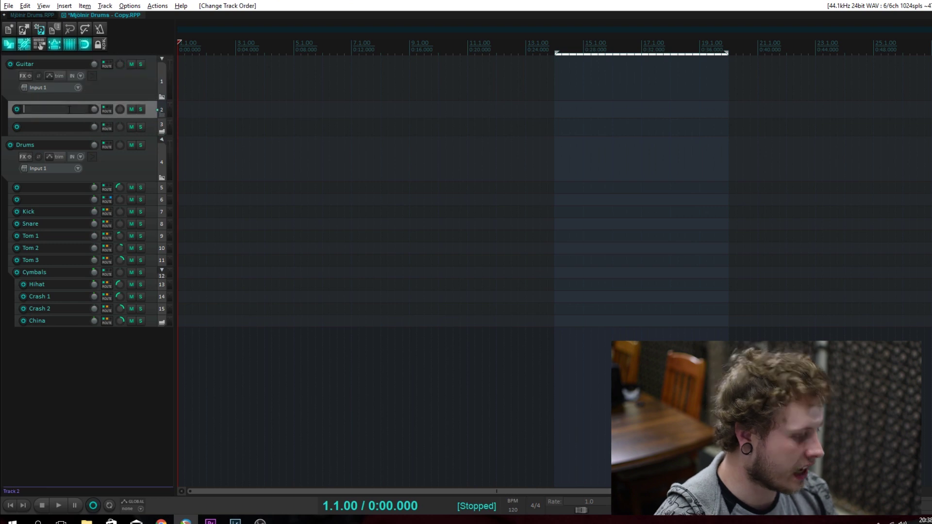
type("Guitar R")
key("Return")
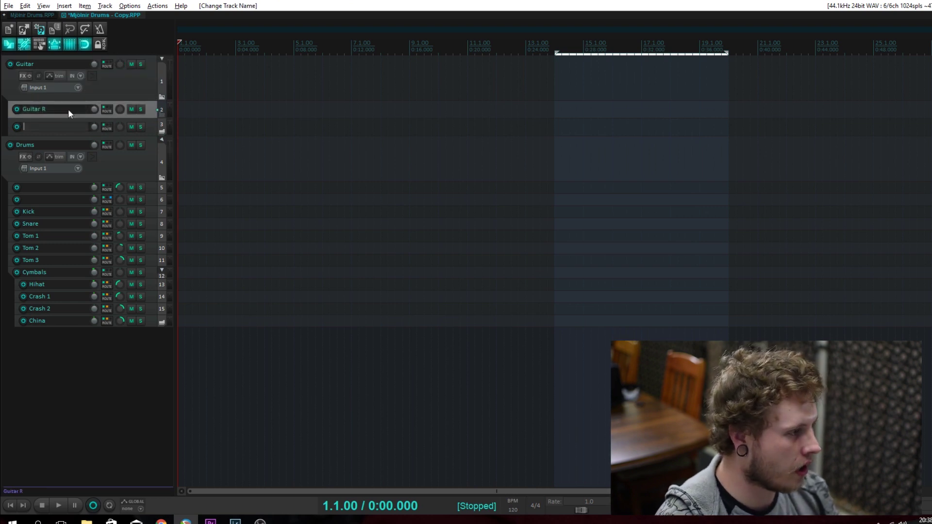
type("Guitar L")
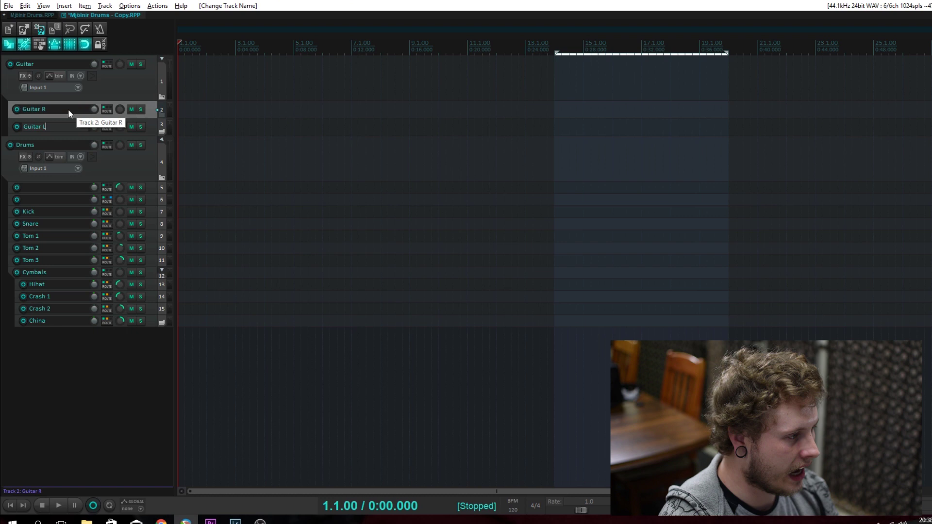
key("Return")
left_click(133, 90)
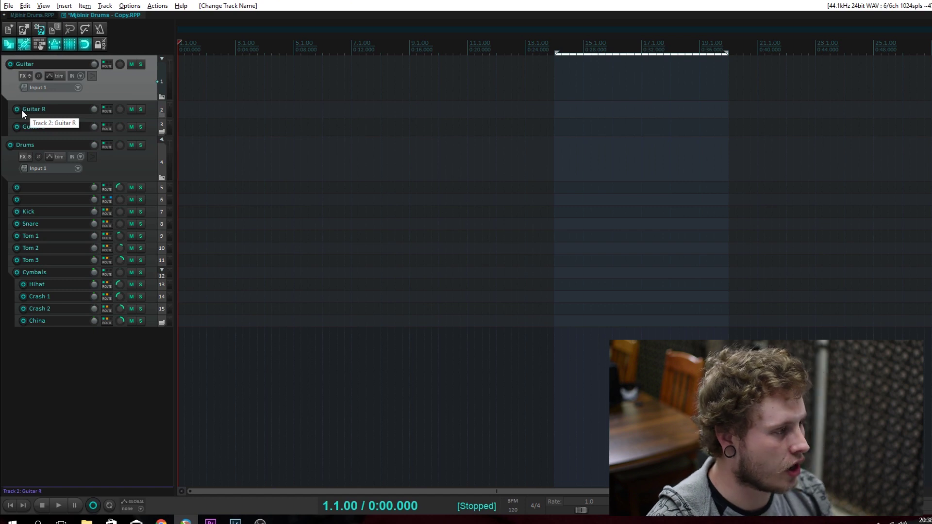
- Insert a track just above Drums and name it Bass
key("ctrl+t")
left_click_drag(45, 107, 39, 162)
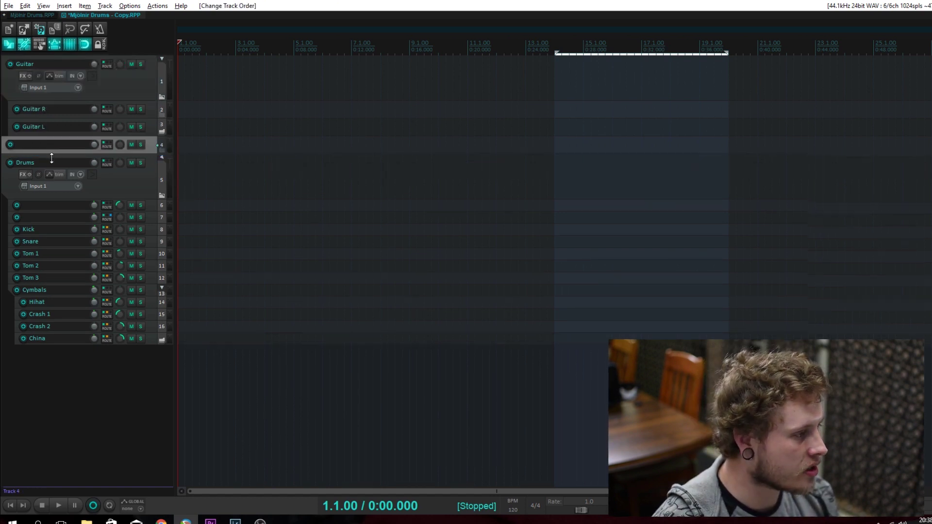
scroll(49, 160, "up", 2)
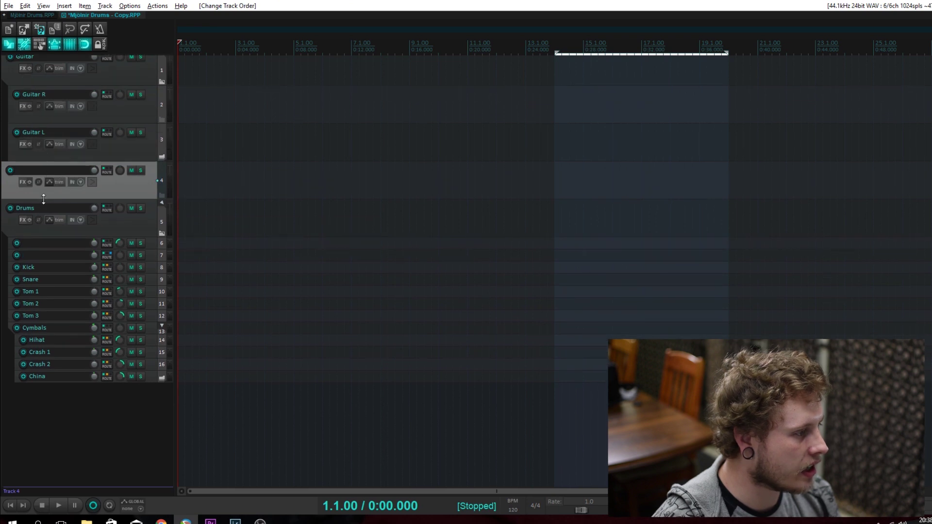
scroll(44, 198, "up", 2)
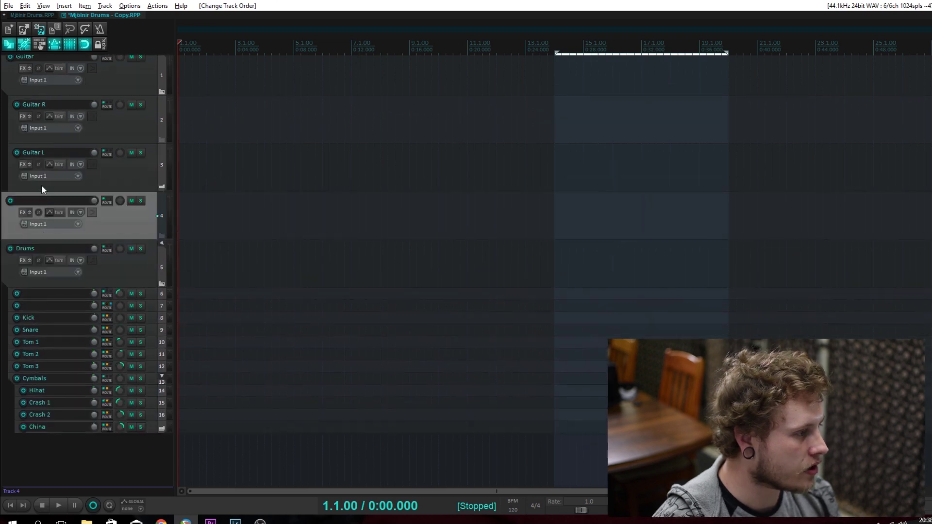
double_click(44, 199)
type("Bass")
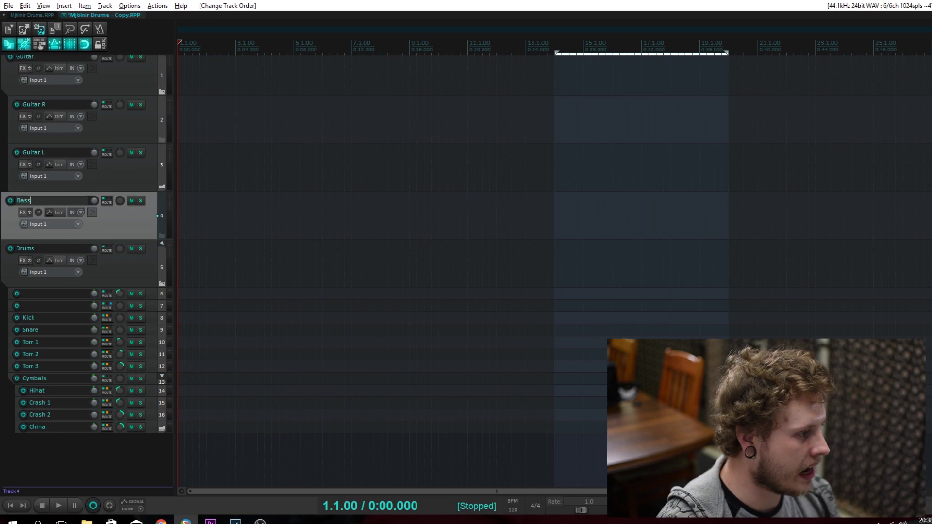
- Nest two new tracks inside Bass, named Clean and Dirty
key("ctrl+t")
key("ctrl+t")
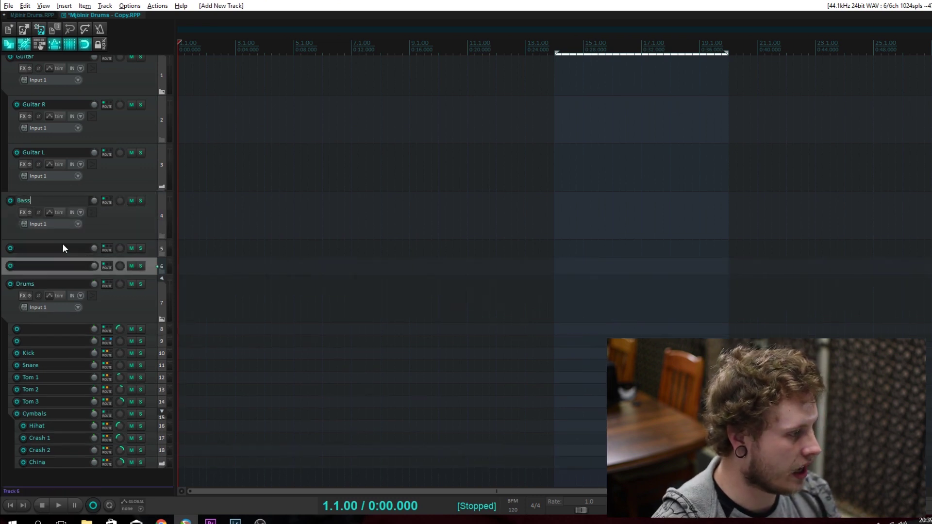
mouse_move(62, 244)
left_mouse_down()
mouse_move(61, 221)
mouse_move(59, 237)
left_mouse_up()
double_click(62, 246)
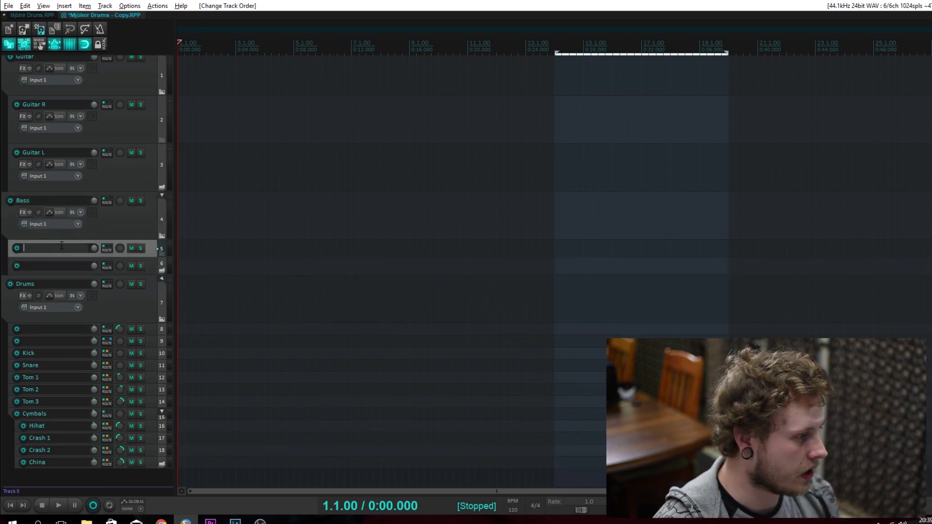
type("Clean")
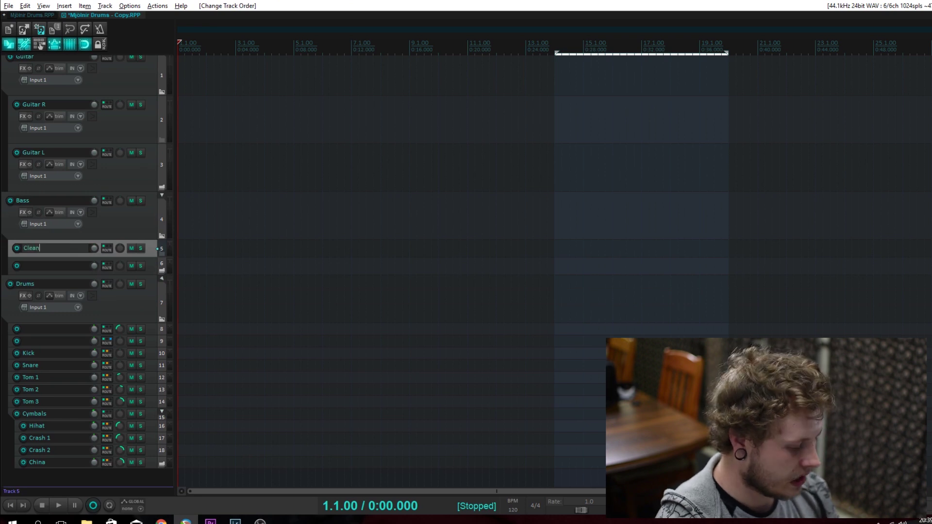
key("Tab")
type("Dirty")
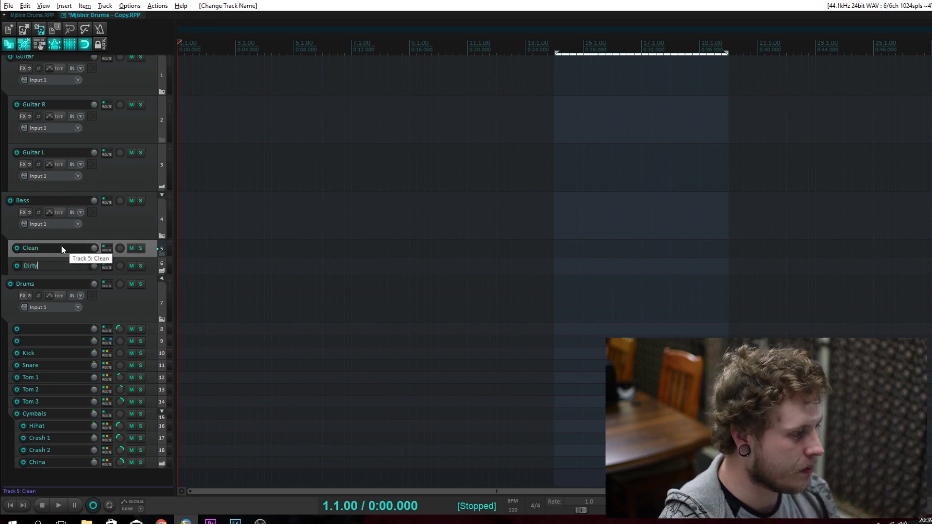
left_click(134, 223)
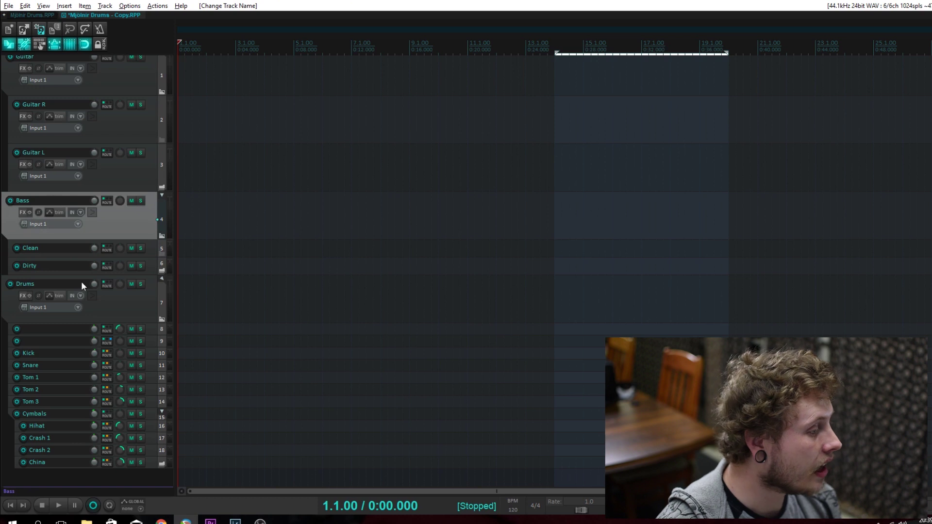
scroll(122, 111, "up", 1)
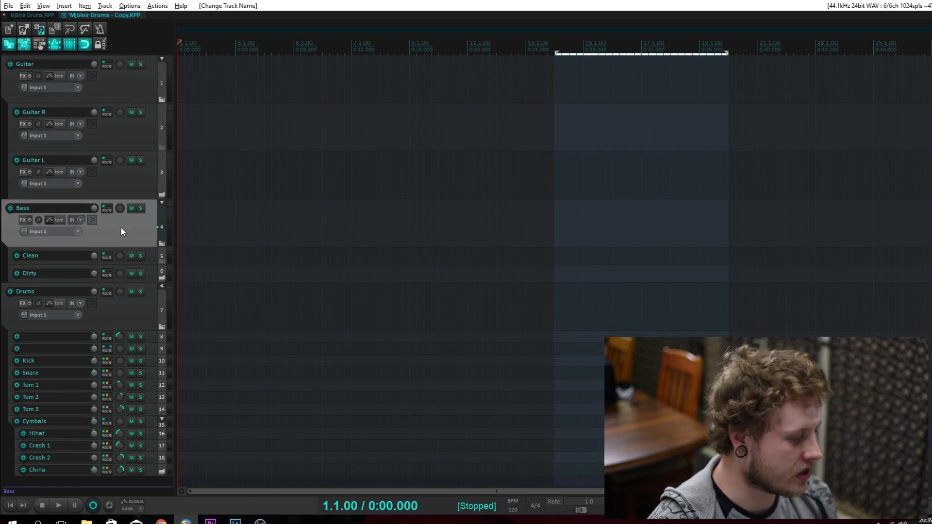
- Add a taller track named Vocal below Dirty
key("ctrl+t")
left_click_drag(58, 255, 83, 292)
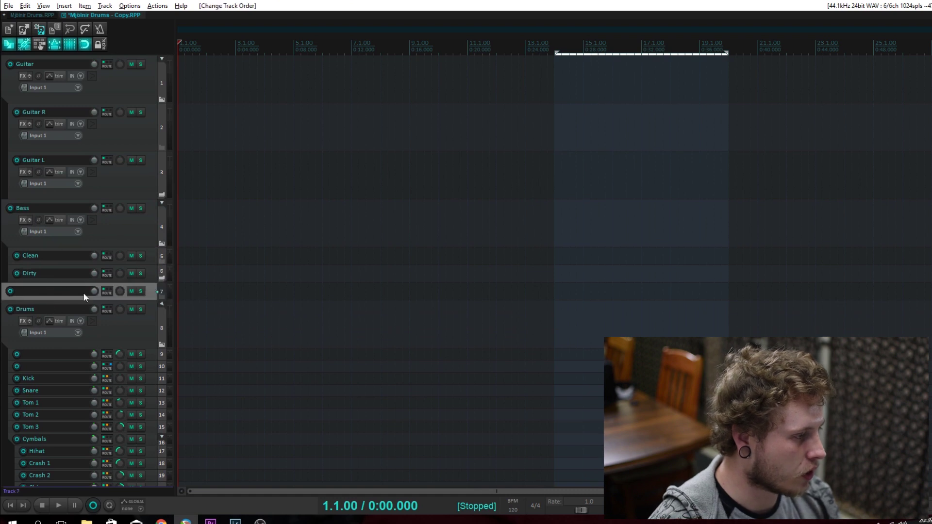
double_click(63, 287)
type("Voca")
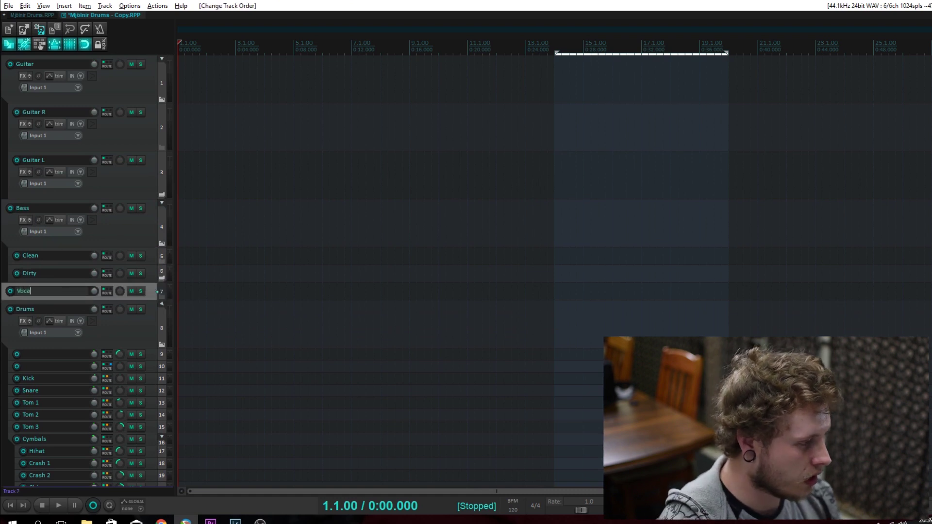
type("l")
left_click(121, 332)
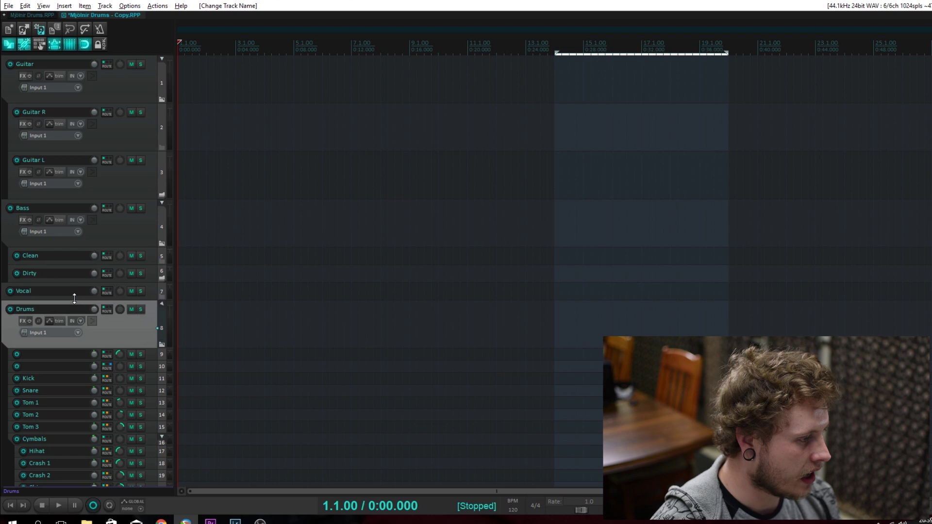
left_click_drag(74, 299, 88, 314)
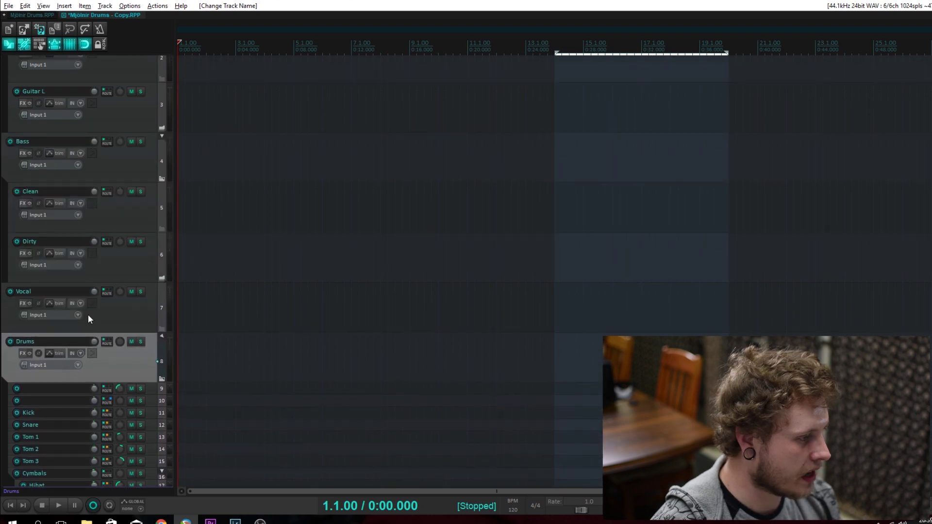
left_click(137, 327)
- Add three tracks below Vocal named Cleans, Screams and Harmony
key("ctrl+t")
double_click(65, 341)
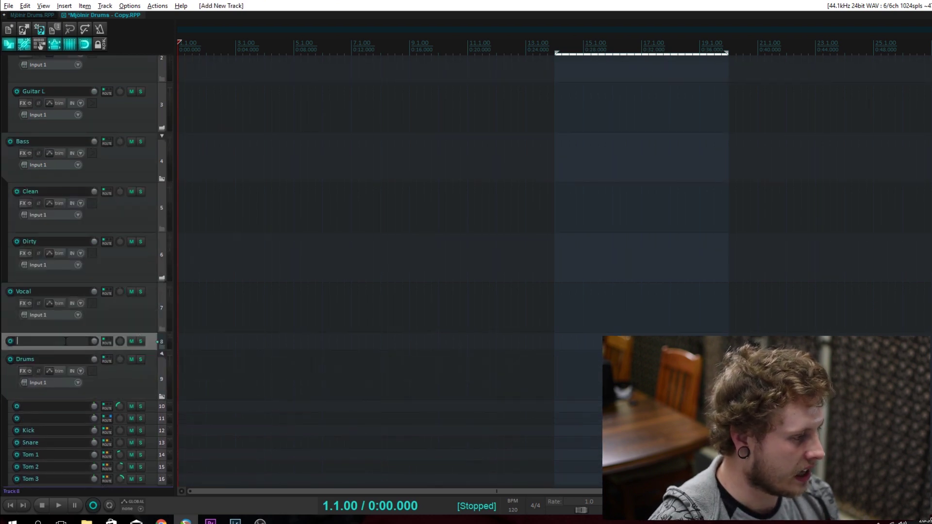
type("Cleans")
key("Return")
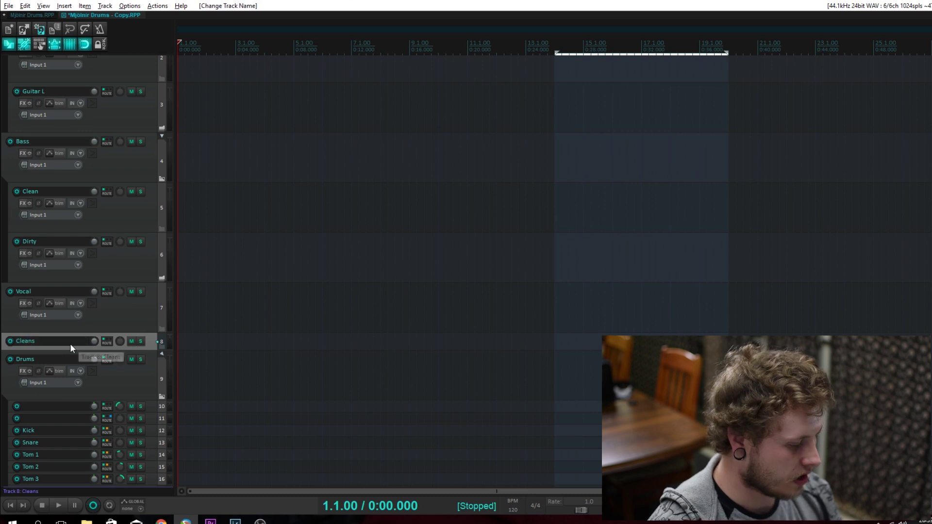
key("ctrl+t")
double_click(67, 360)
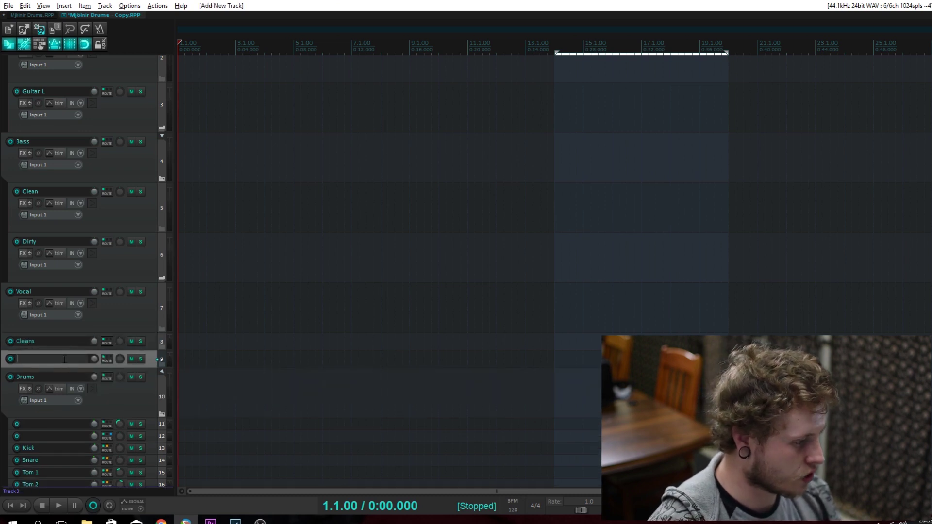
type("Screams")
key("Return")
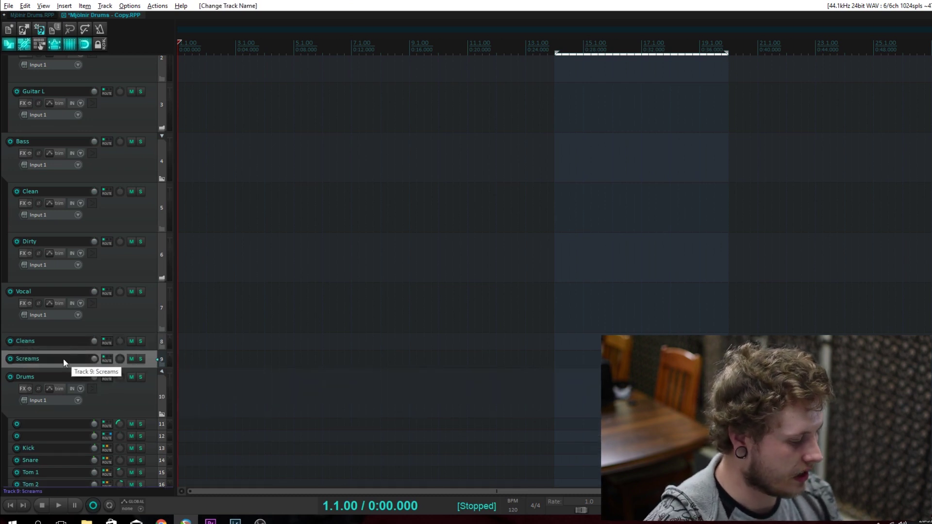
key("ctrl+t")
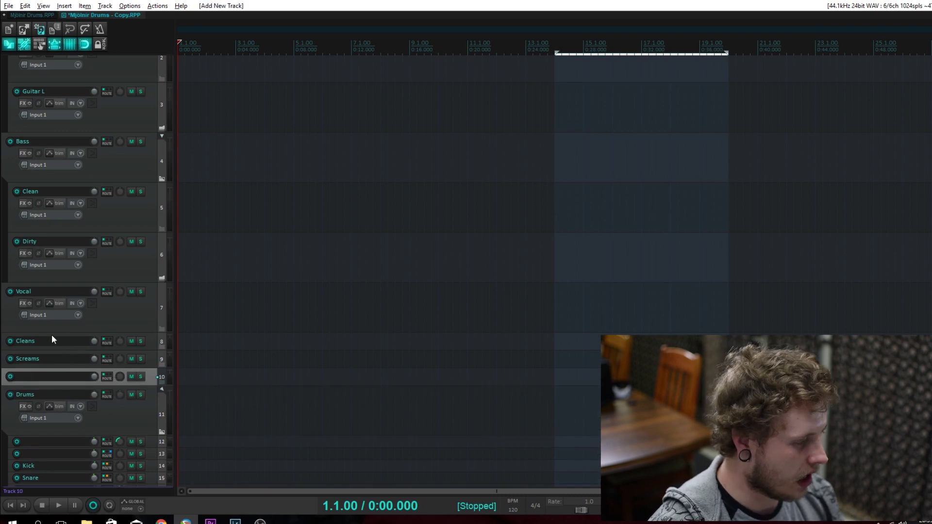
double_click(69, 378)
type("Harmon")
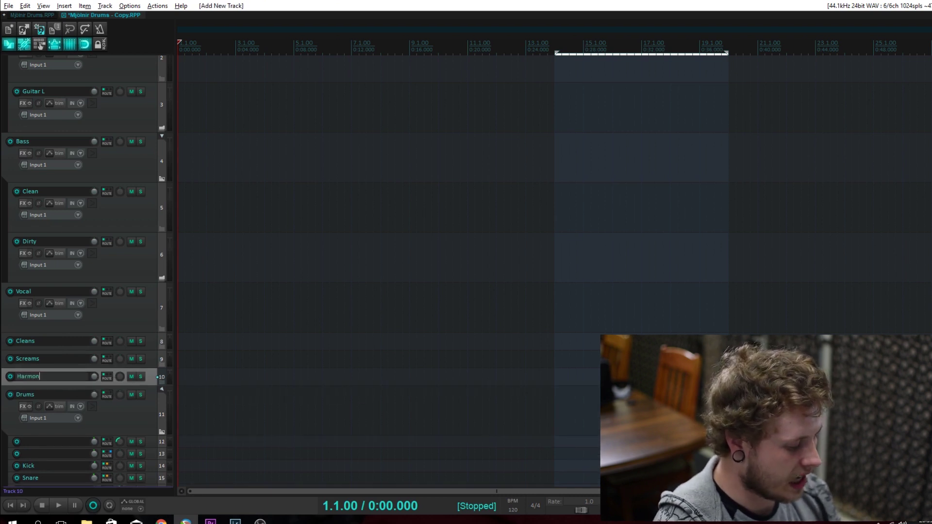
type("sy")
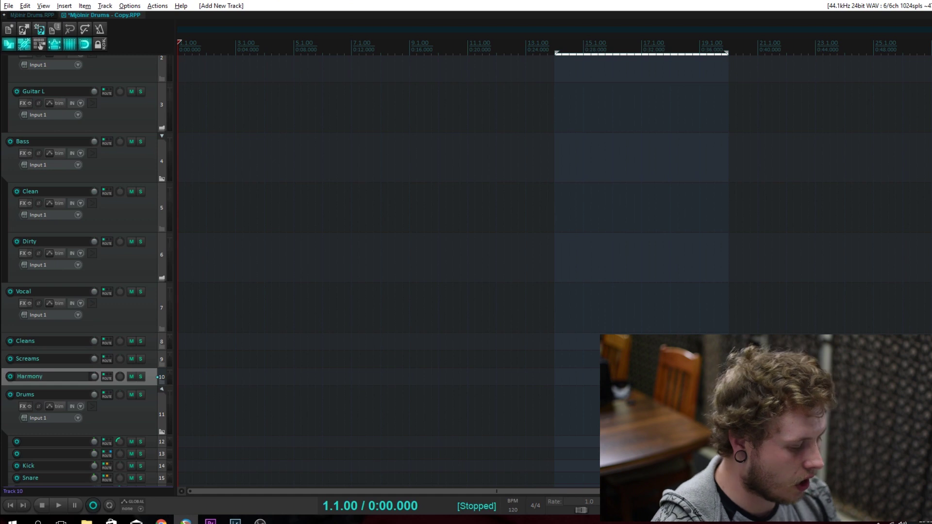
- Move Cleans, Screams and Harmony together into the Vocal folder
left_click(49, 342)
left_click(54, 380, "shift")
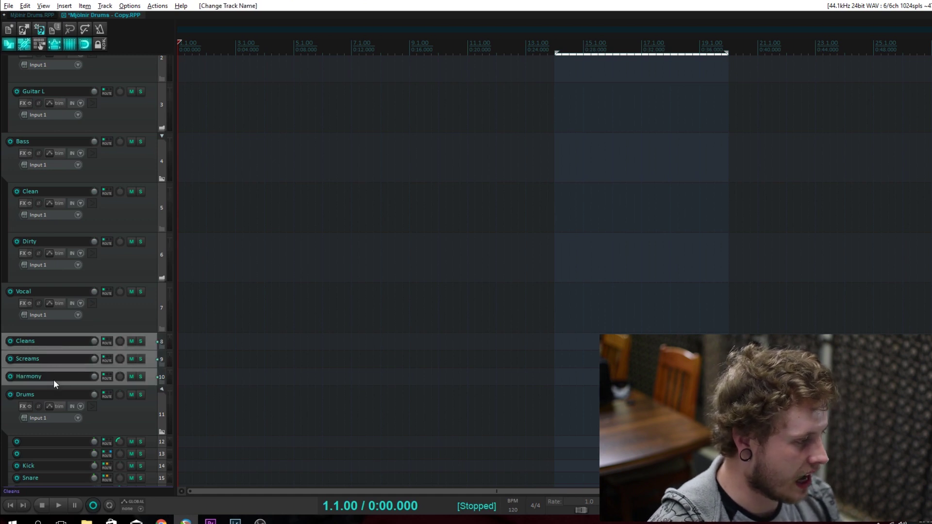
left_click_drag(54, 340, 118, 44)
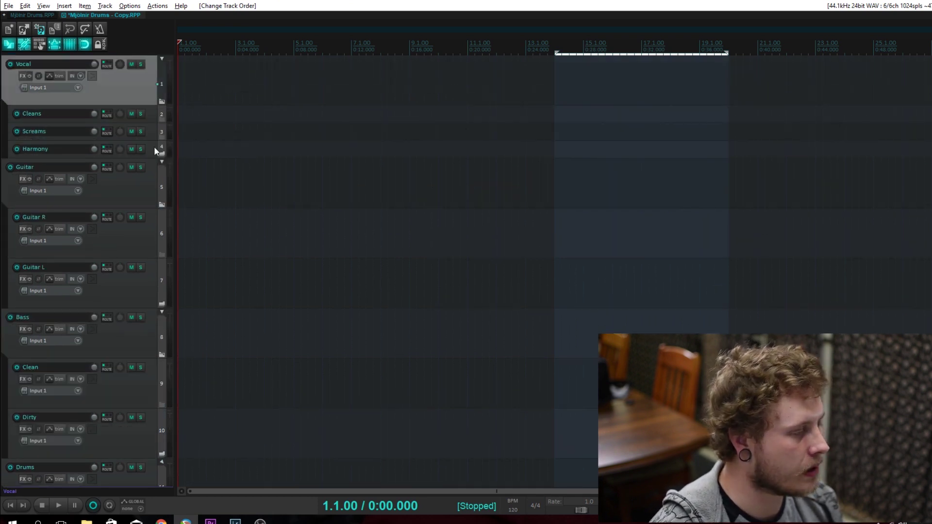
left_click(207, 131)
left_click(111, 88)
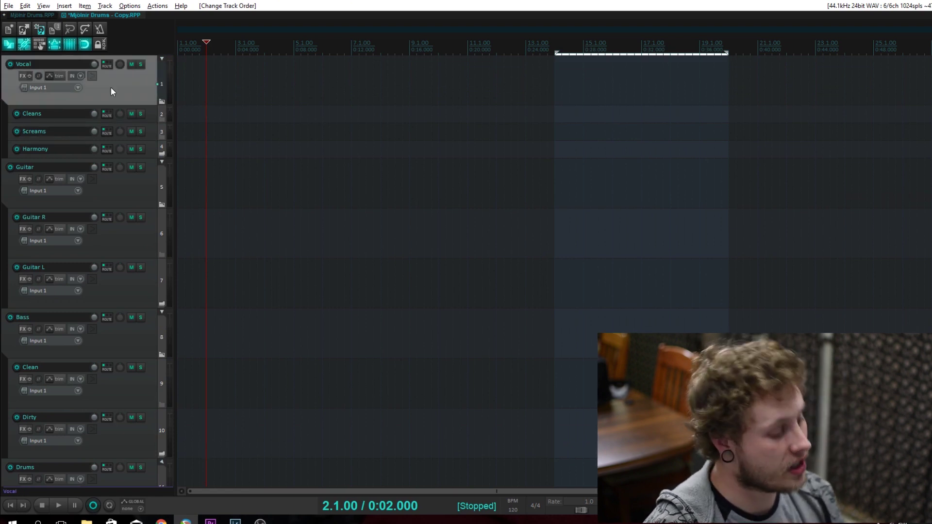
- Insert an empty track at the very top and nest all other tracks beneath it
key("ctrl+t")
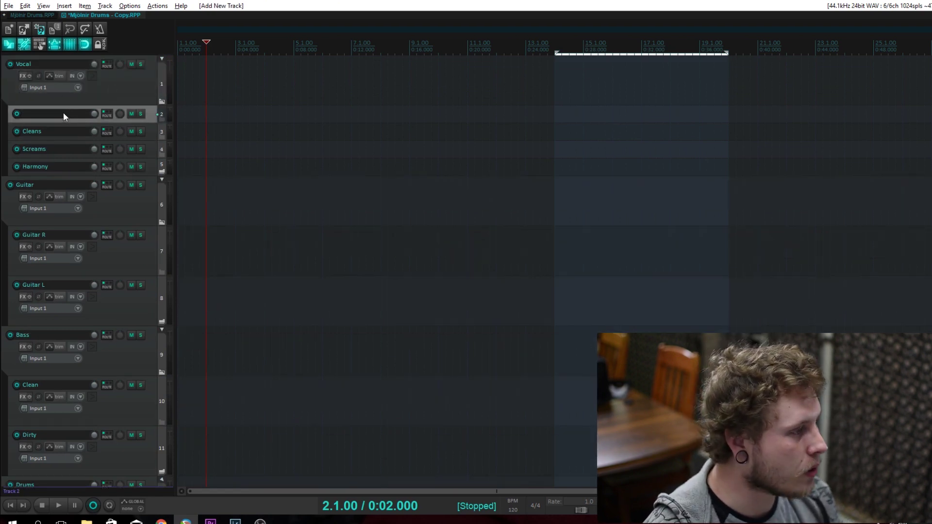
mouse_move(63, 113)
left_mouse_down()
mouse_move(45, 55)
mouse_move(53, 105)
left_mouse_up()
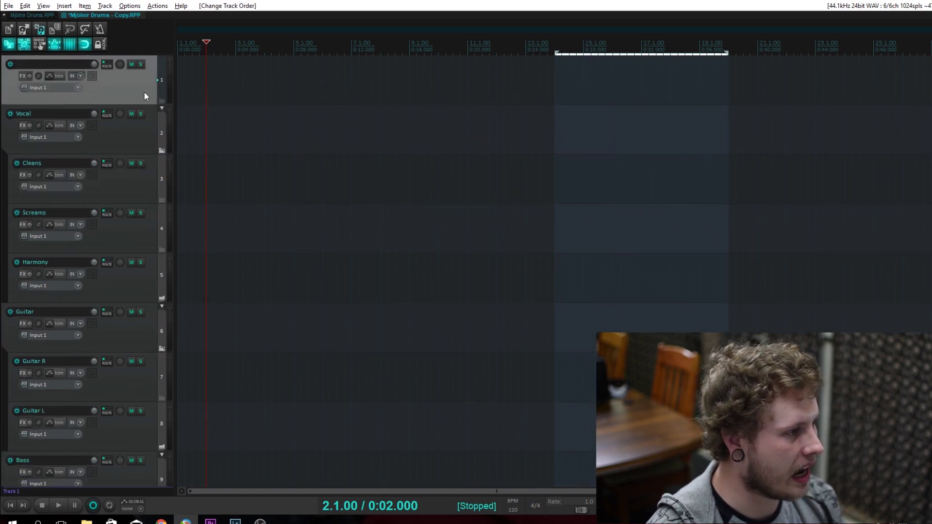
key("ctrl+a")
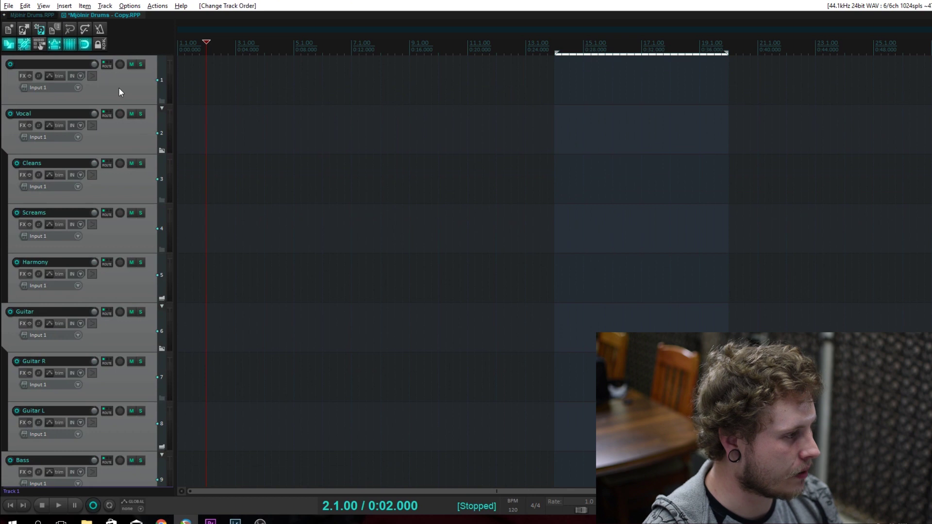
left_click(125, 89)
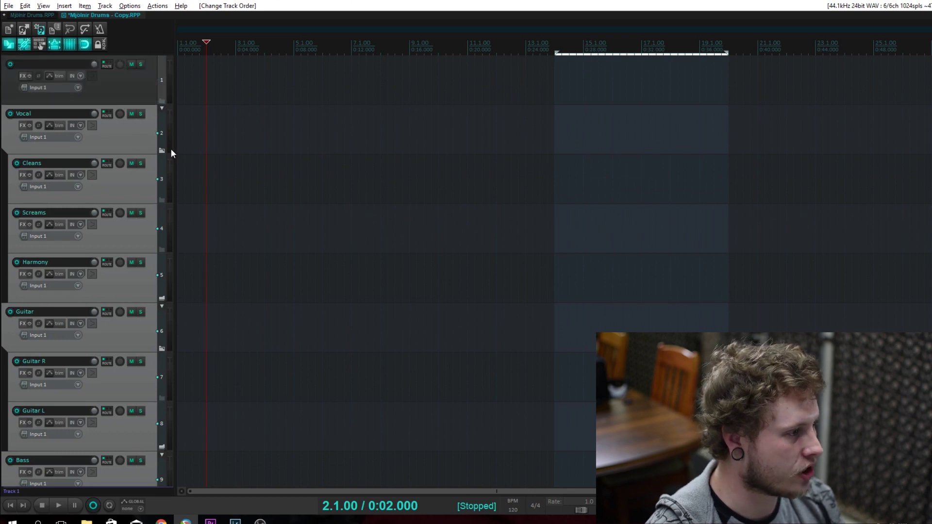
left_click_drag(89, 109, 90, 80)
- Collapse and re-expand the top folder's children, then name the folder Mix
left_click(143, 98)
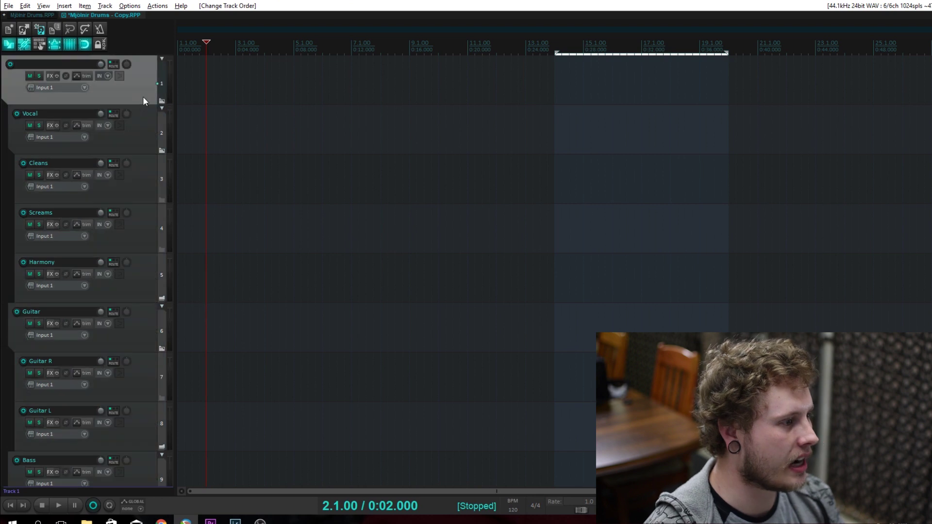
left_click(162, 58)
left_click(163, 57)
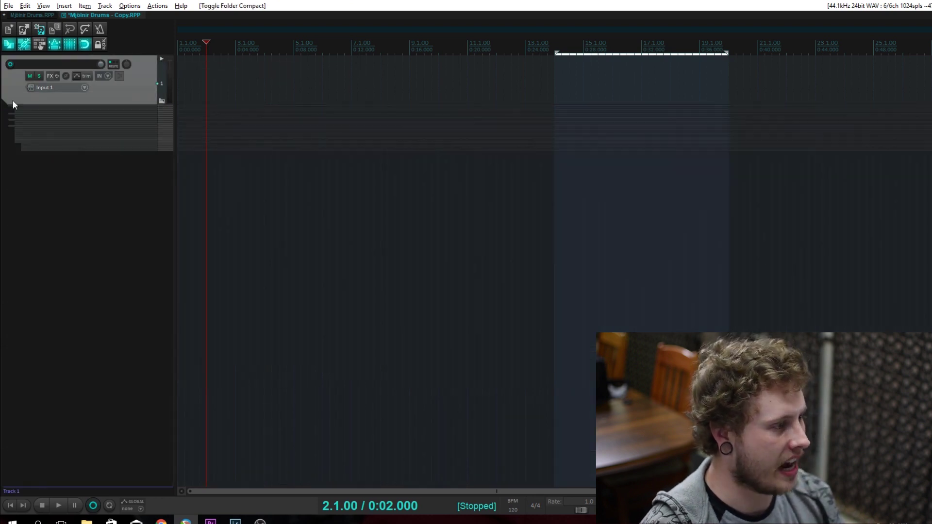
left_click(162, 59)
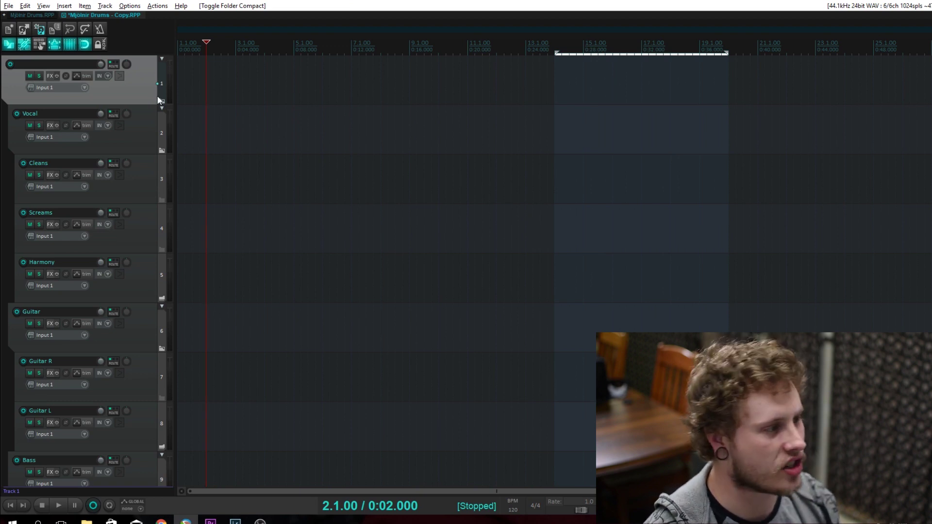
double_click(57, 65)
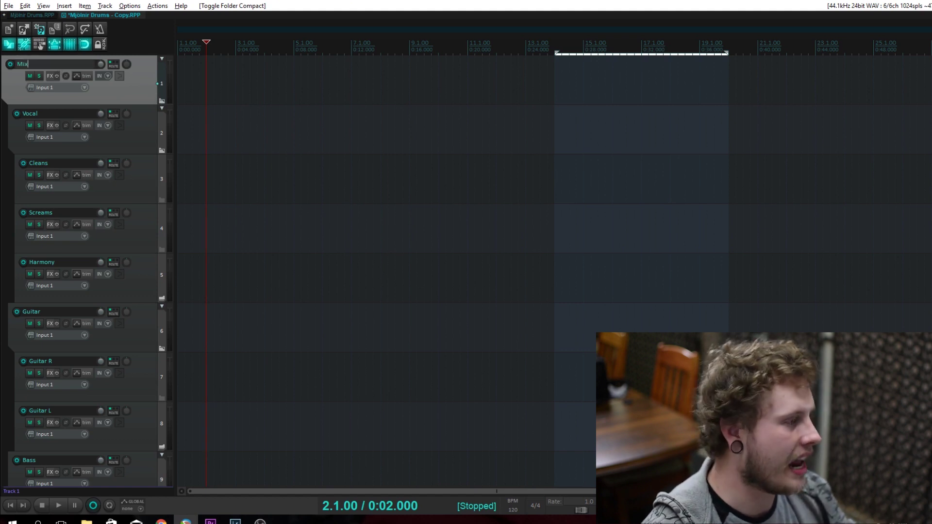
key("Return")
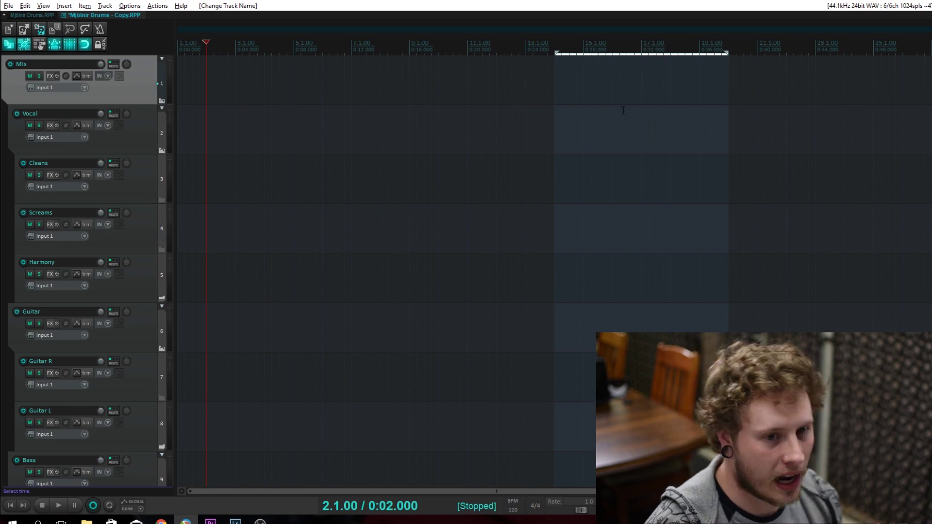
- Open Preferences to the Plug-ins > VST settings page
left_click(129, 6)
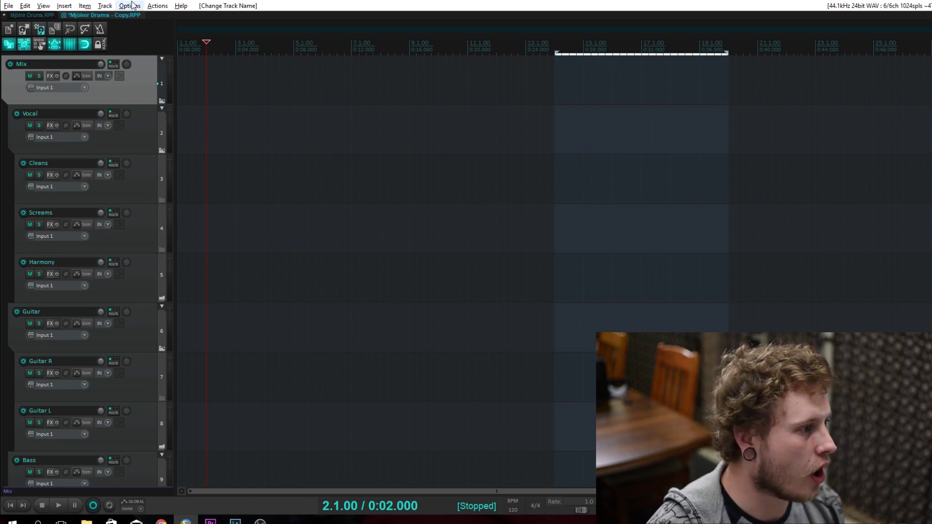
left_click(191, 339)
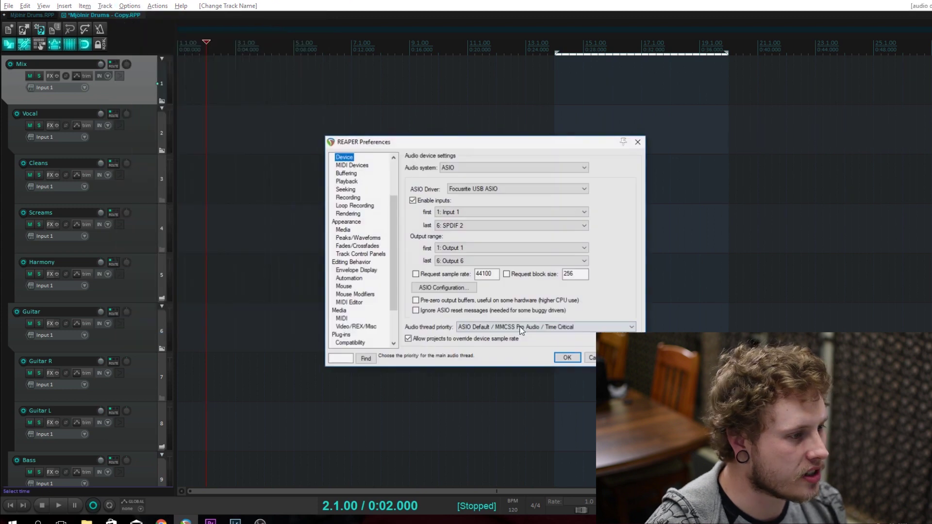
left_click_drag(394, 208, 395, 235)
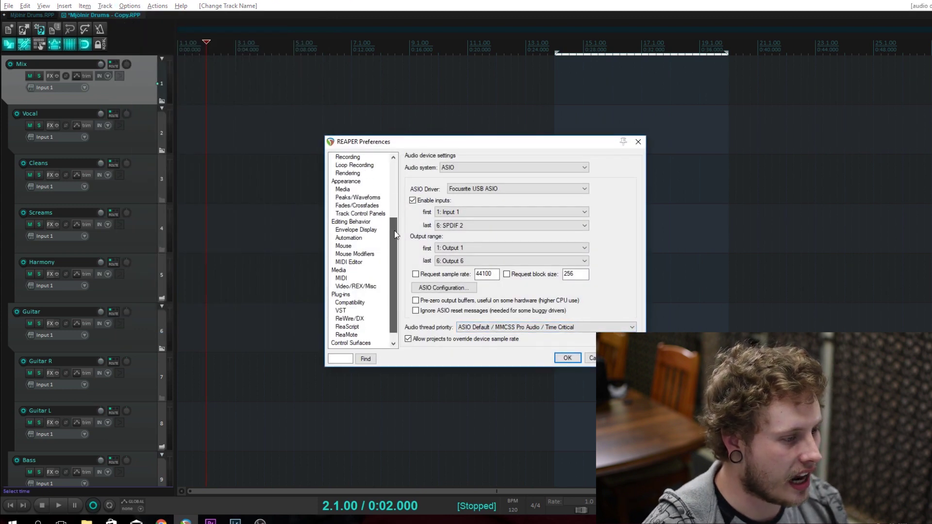
left_click(341, 310)
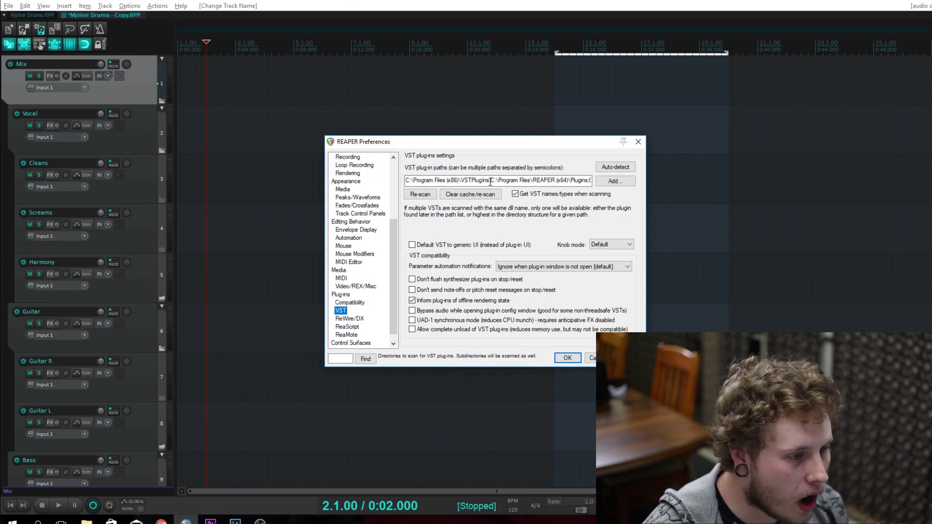
- Highlight the C:\Program Files\REAPER (x64)\Plugins entry in the VST plug-in paths
left_click_drag(490, 180, 406, 180)
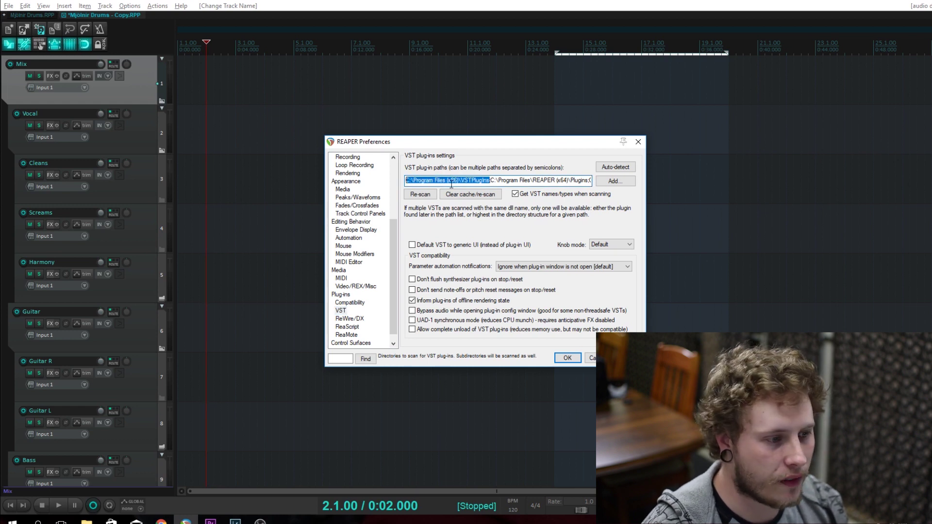
left_click(494, 181)
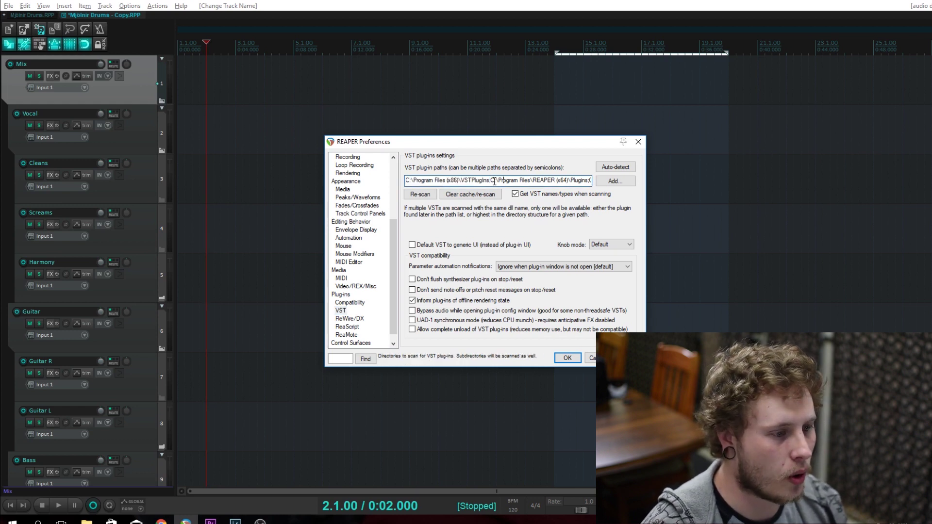
double_click(590, 181)
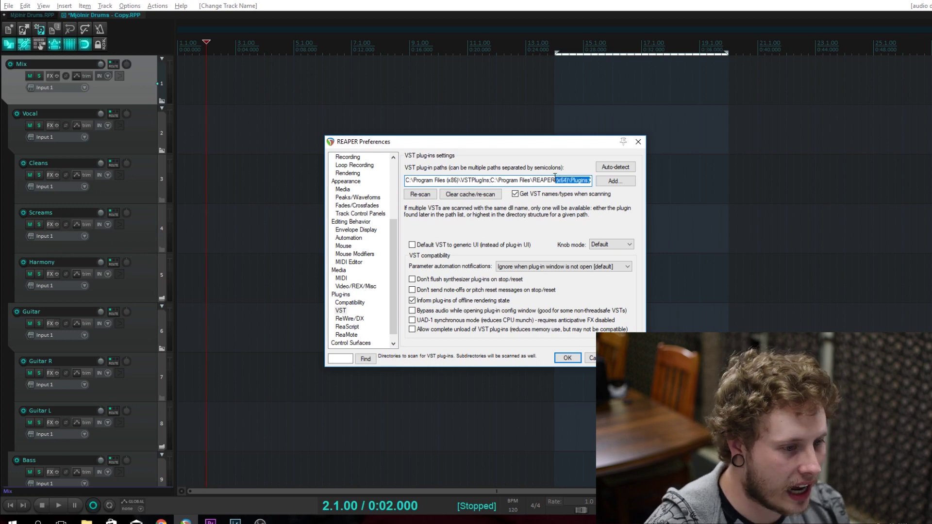
left_click(586, 181)
left_click_drag(587, 180, 491, 171)
key("ctrl+c")
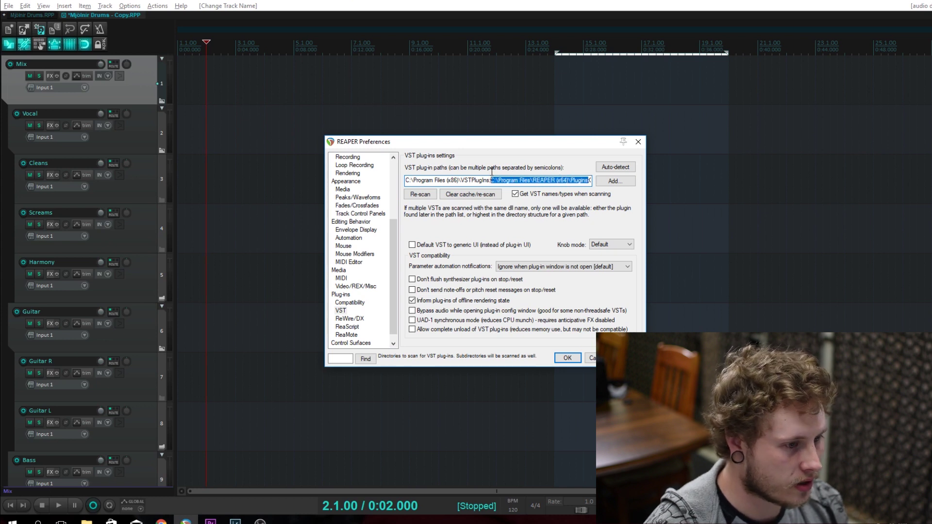
- Open the REAPER Plugins folder from Run, close it and Preferences, and rewind to project start
key("super+r")
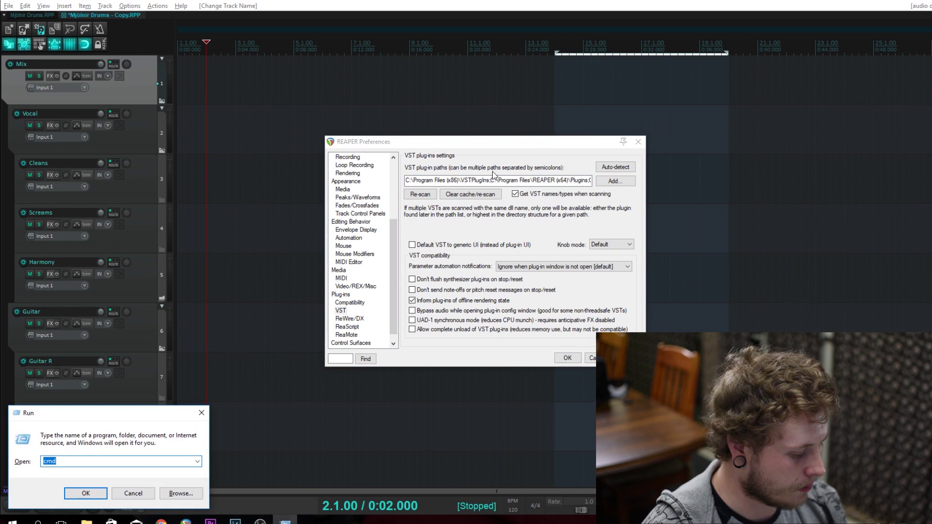
key("ctrl+v")
key("Return")
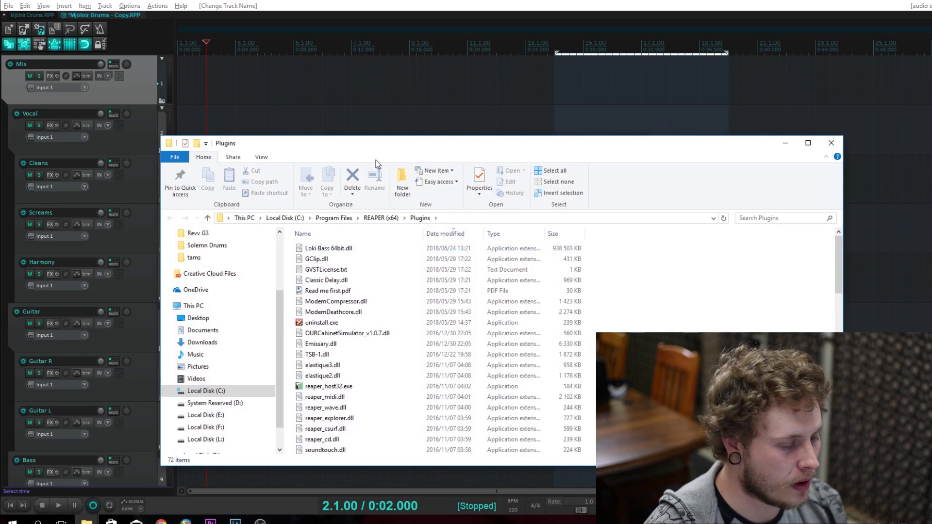
key("alt+F4")
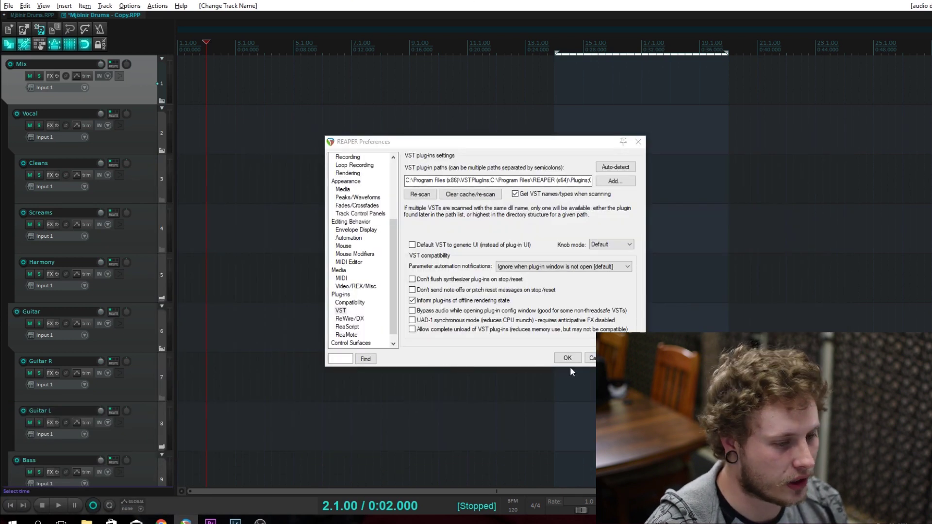
key("alt+F4")
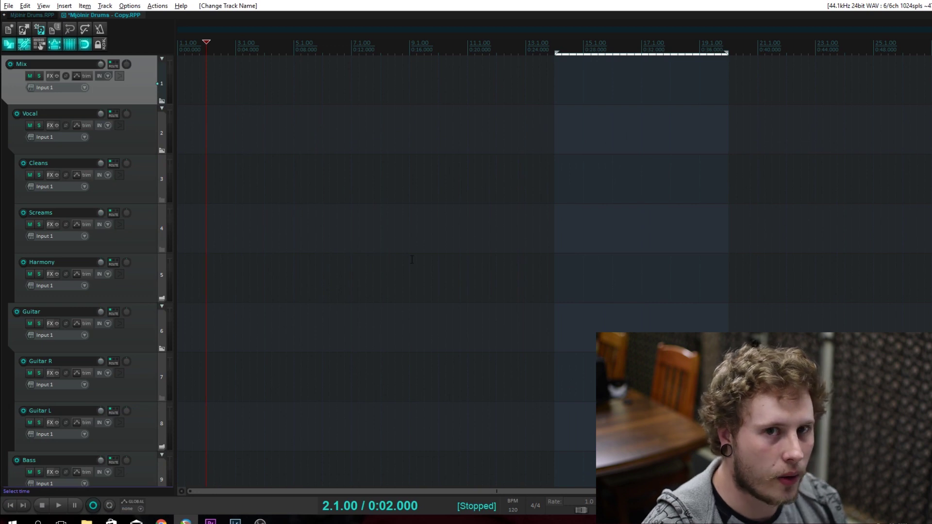
left_click(412, 260)
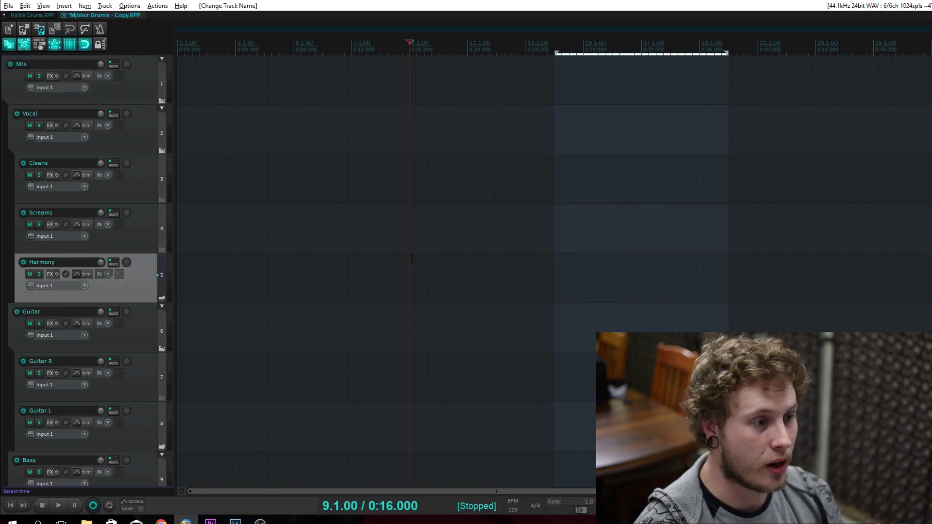
key("Home")
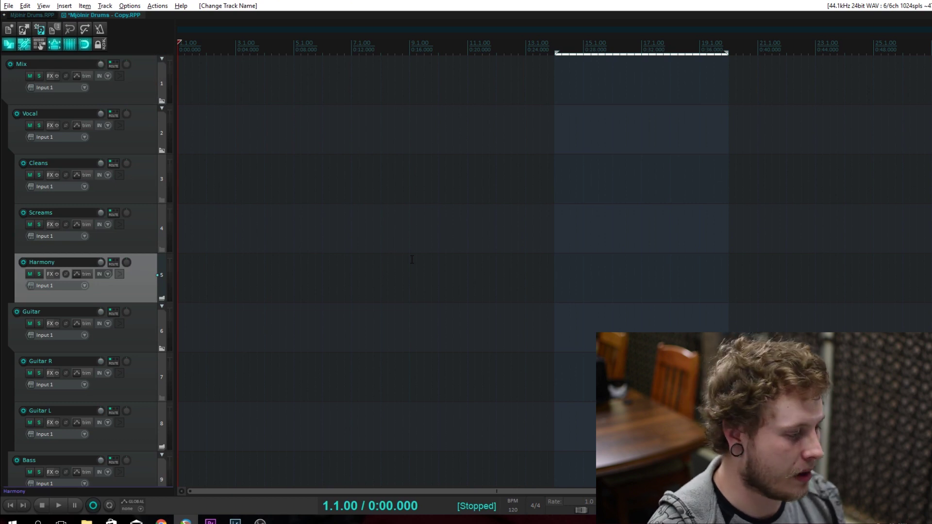
- Copy AFTER.dll and AradazMaximizer5.dll from the desktop Plugins folder
mouse_move(86, 520)
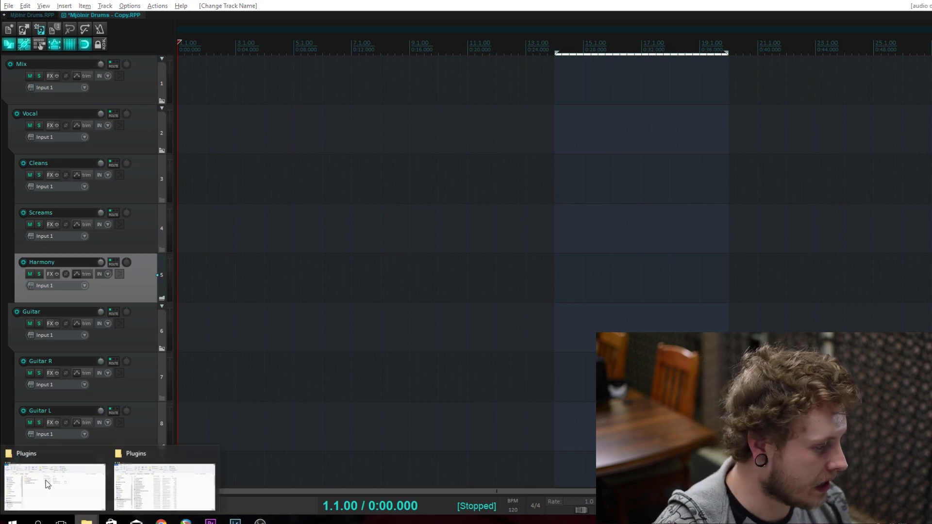
left_click(45, 479)
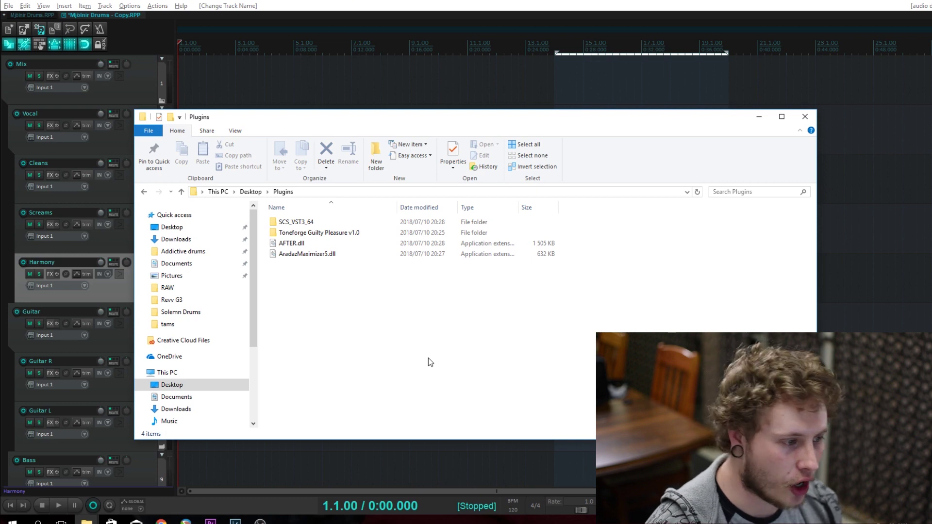
left_click(297, 243)
left_click(302, 254, "shift")
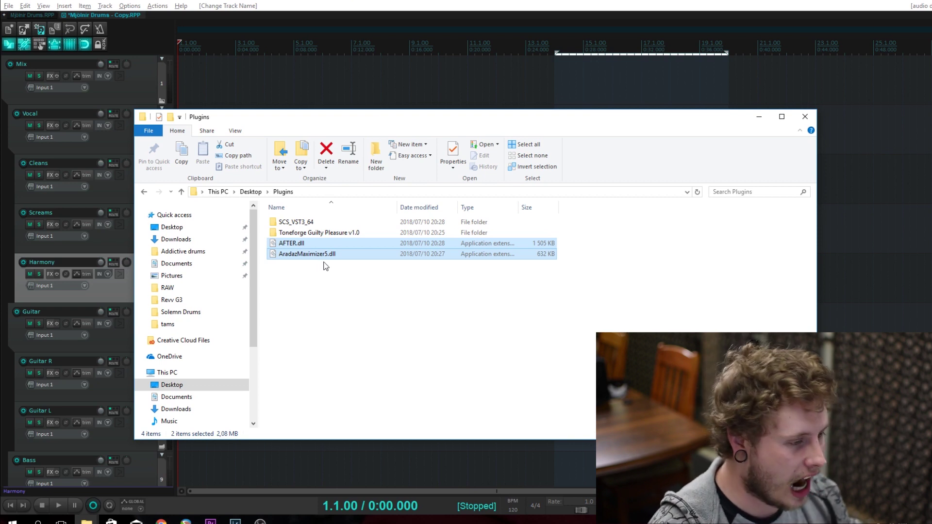
right_click(316, 248)
left_click(335, 320)
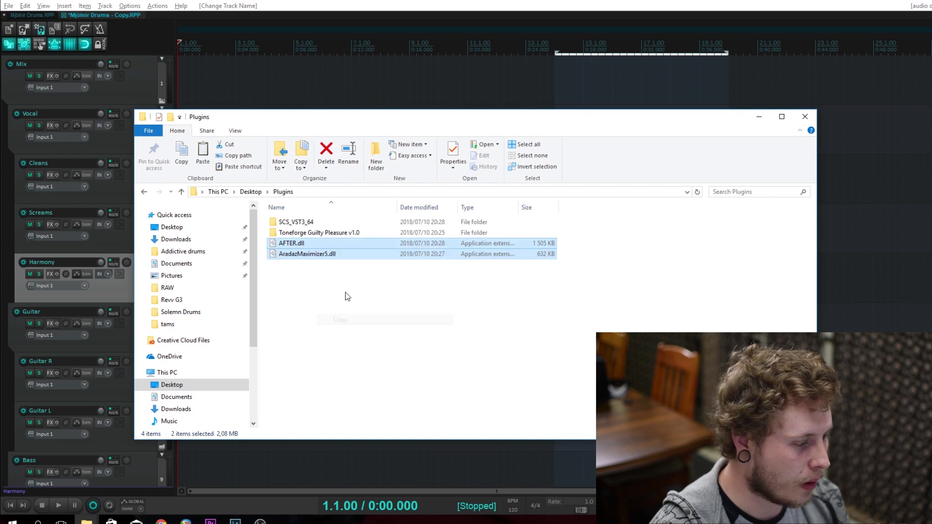
left_click(93, 506)
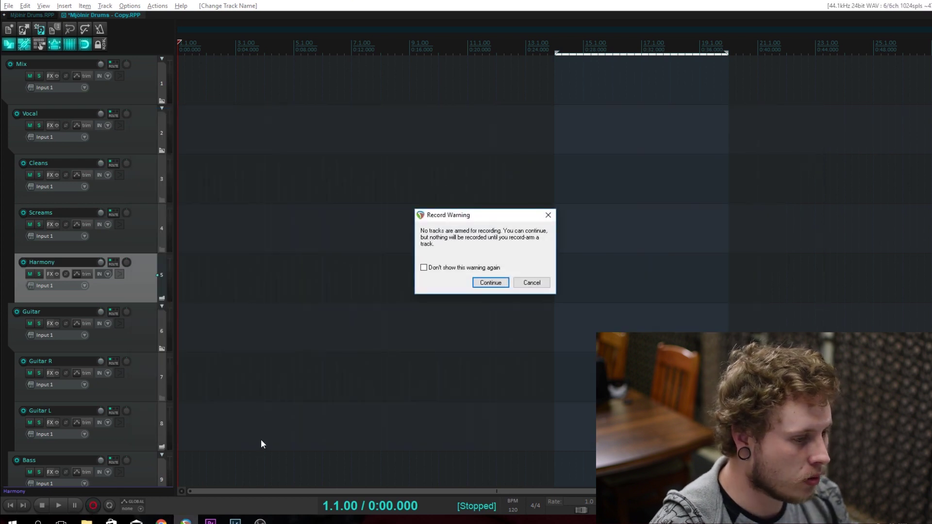
key("Escape")
- Paste both DLLs into REAPER (x64)\Plugins, granting permission, and return to REAPER
mouse_move(86, 519)
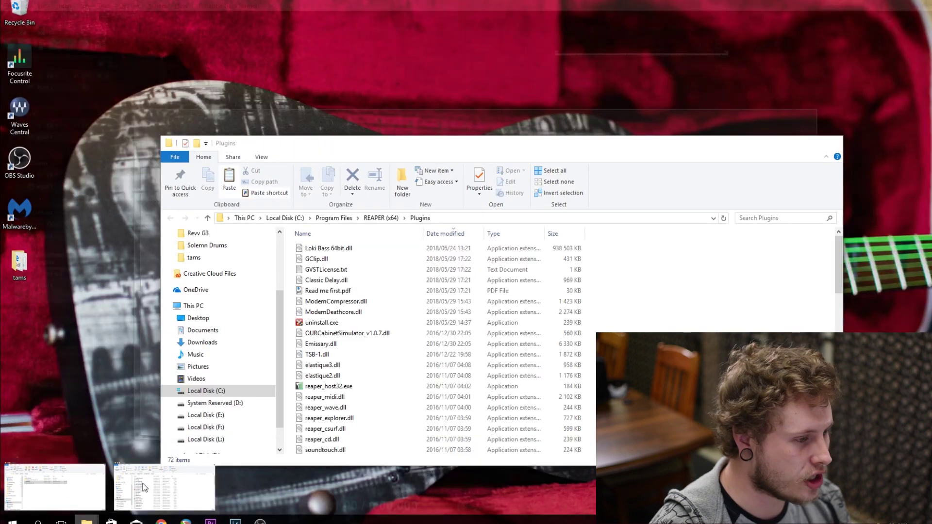
left_click(164, 486)
left_click(453, 217)
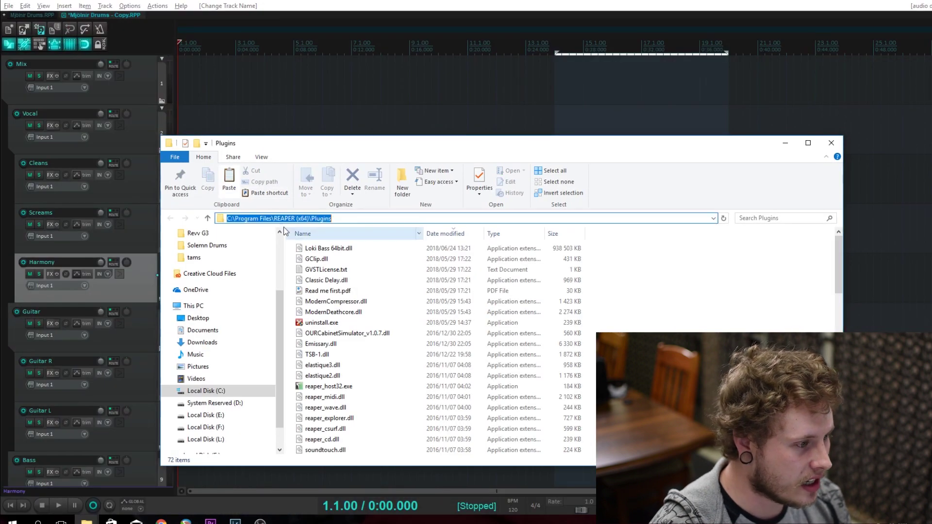
right_click(704, 273)
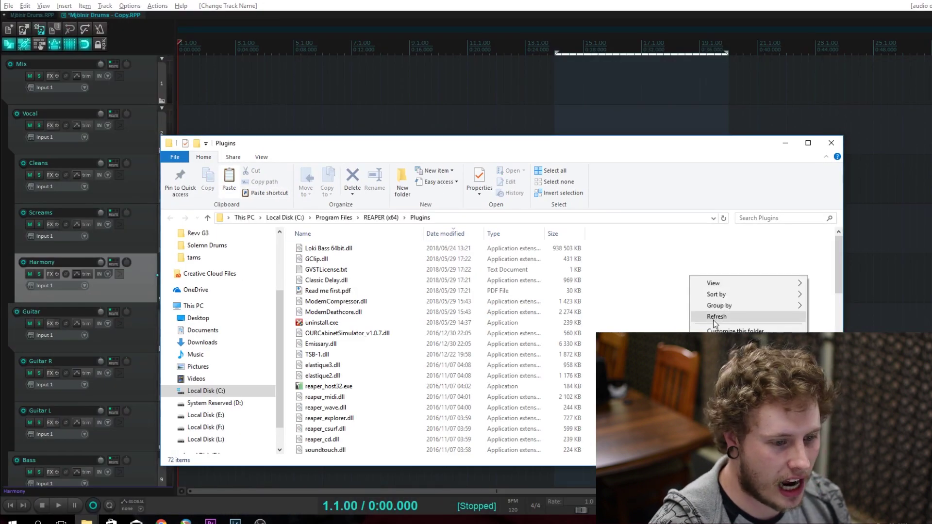
left_click(713, 318)
left_click(460, 209)
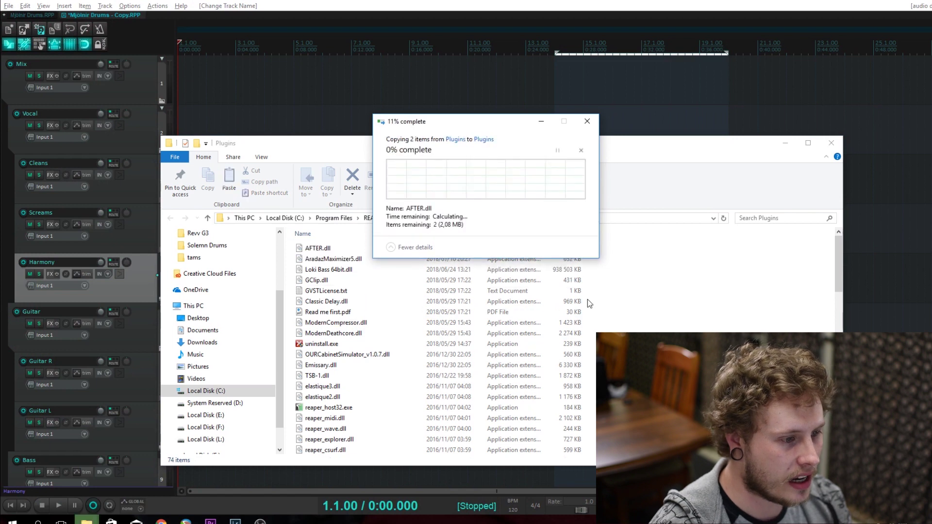
left_click(490, 5)
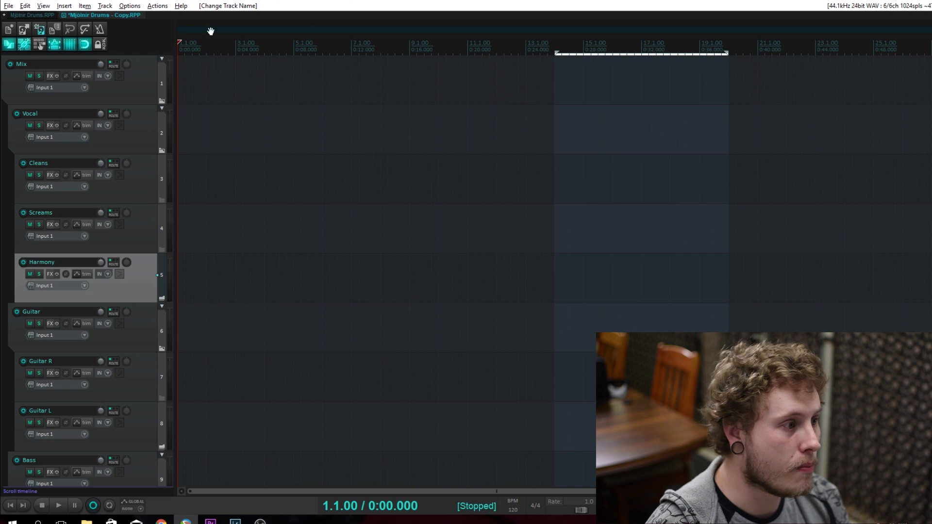
- Reopen Preferences at the VST page and start a re-scan for new plug-ins
left_click(130, 5)
left_click(194, 23)
left_click(130, 6)
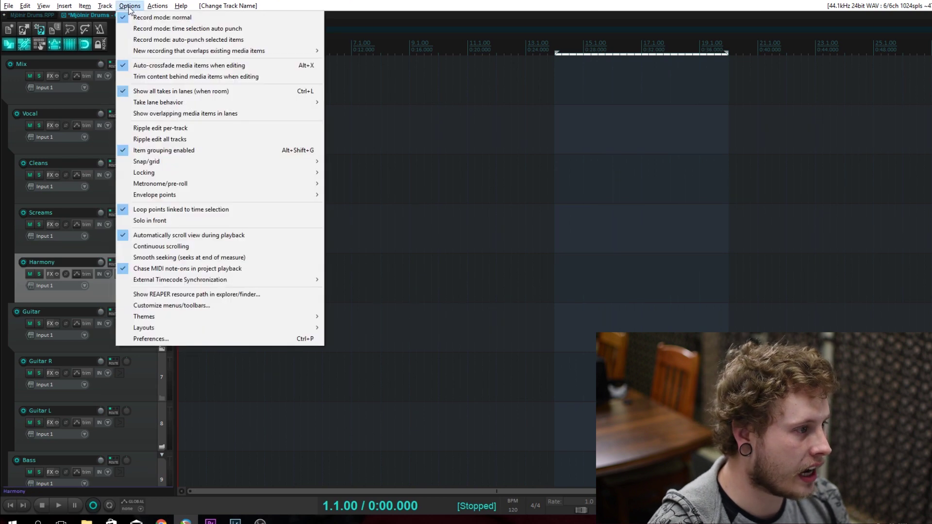
left_click(145, 340)
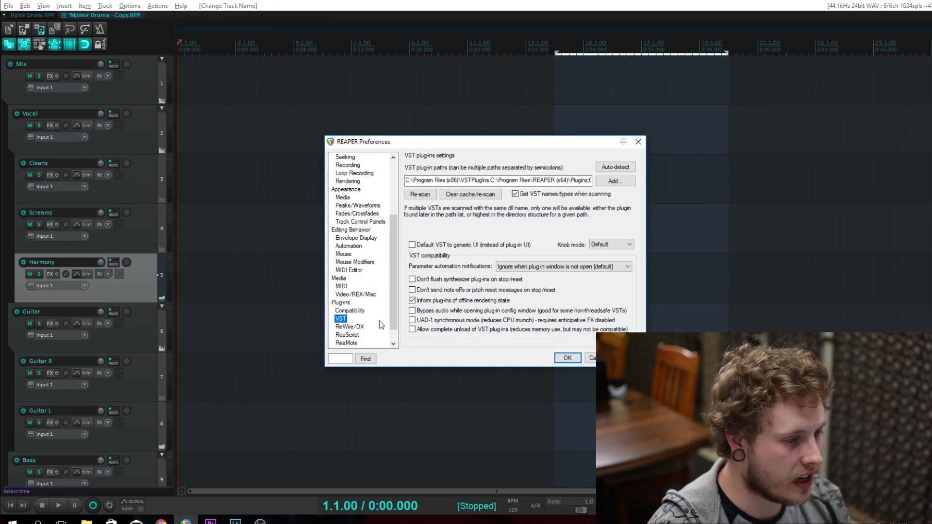
left_click(426, 195)
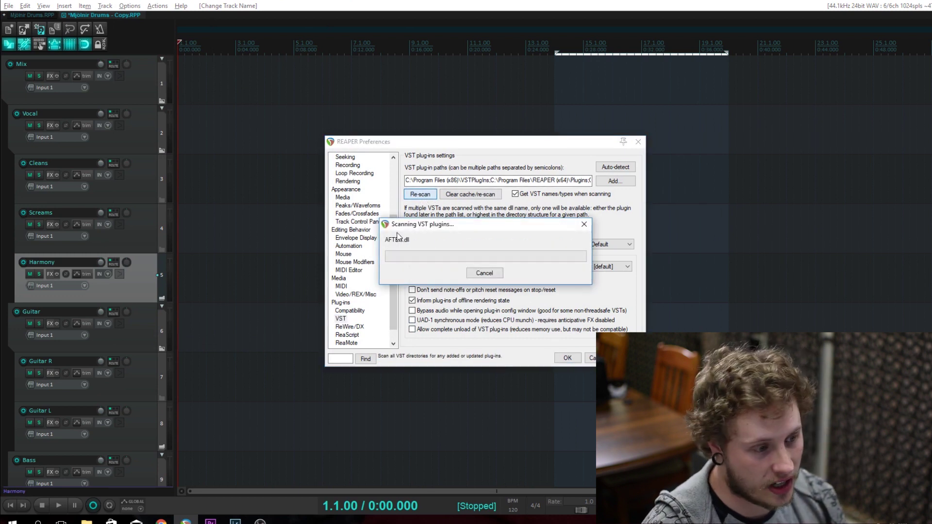
- Close Preferences and add VST: AFTER (x86) to the Cleans track's FX chain
left_click(590, 358)
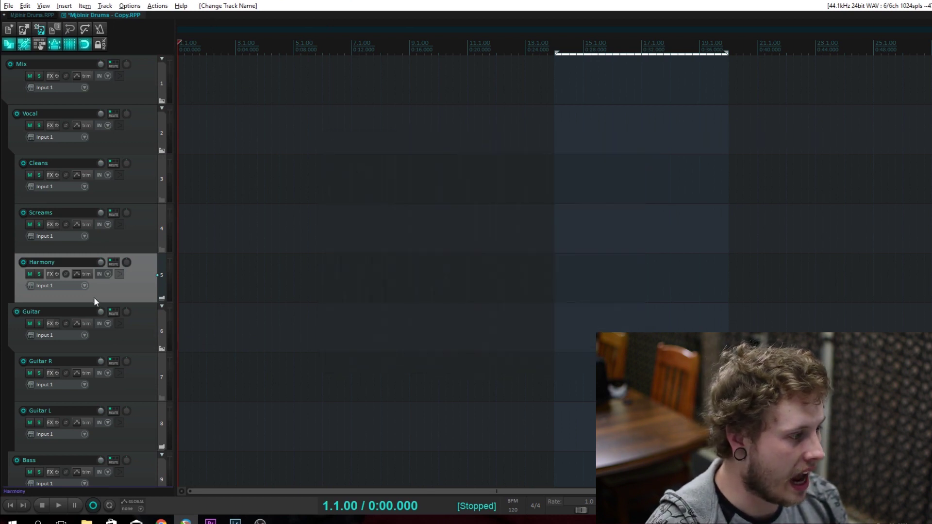
left_click(51, 175)
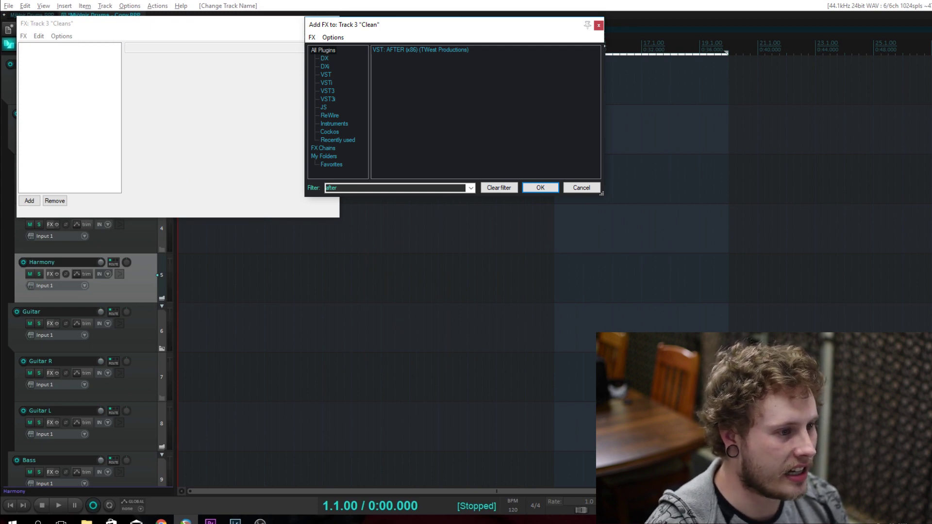
key("Return")
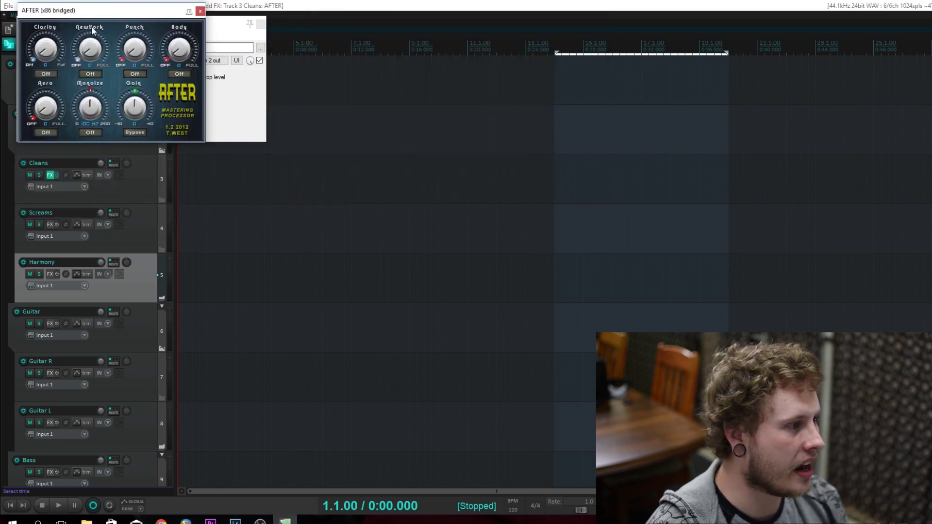
left_click_drag(189, 18, 623, 87)
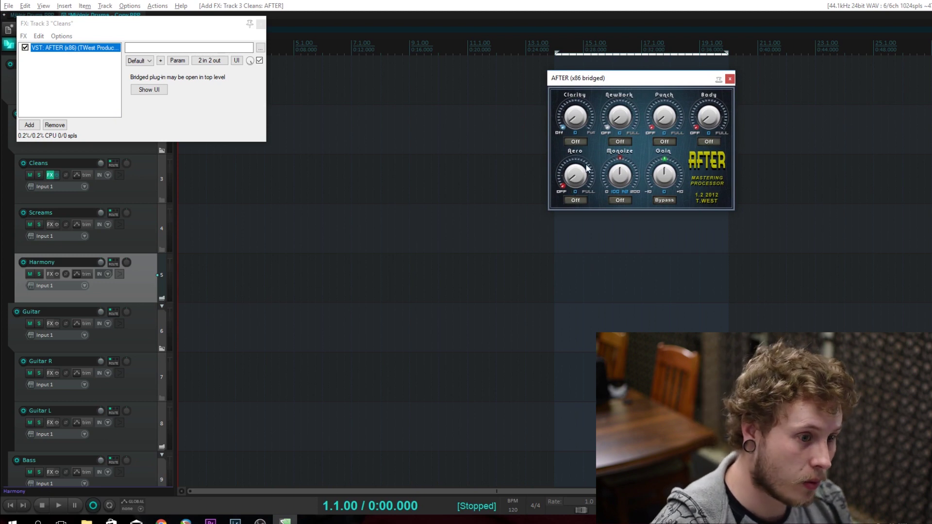
left_click(730, 79)
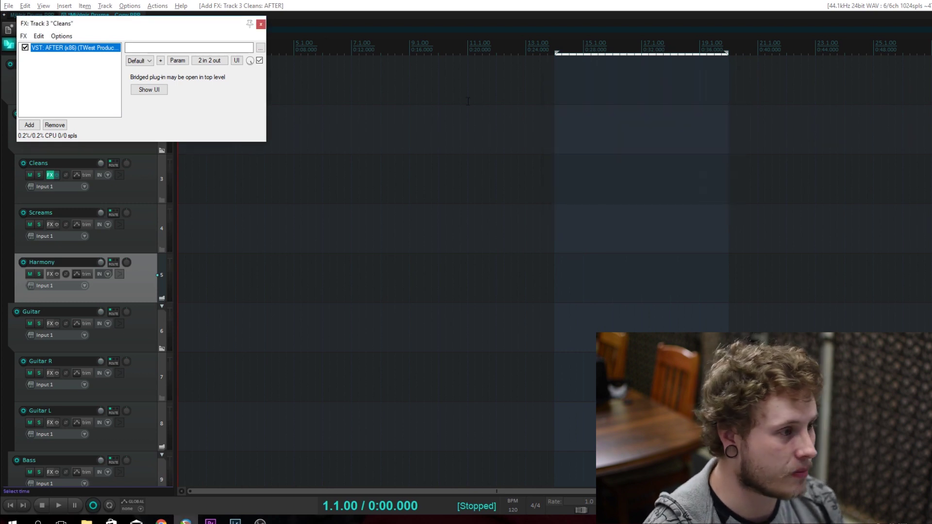
- Close the Cleans FX chain and copy the REAPER (x64) Plugins path from VST preferences
left_click(264, 28)
left_click(138, 8)
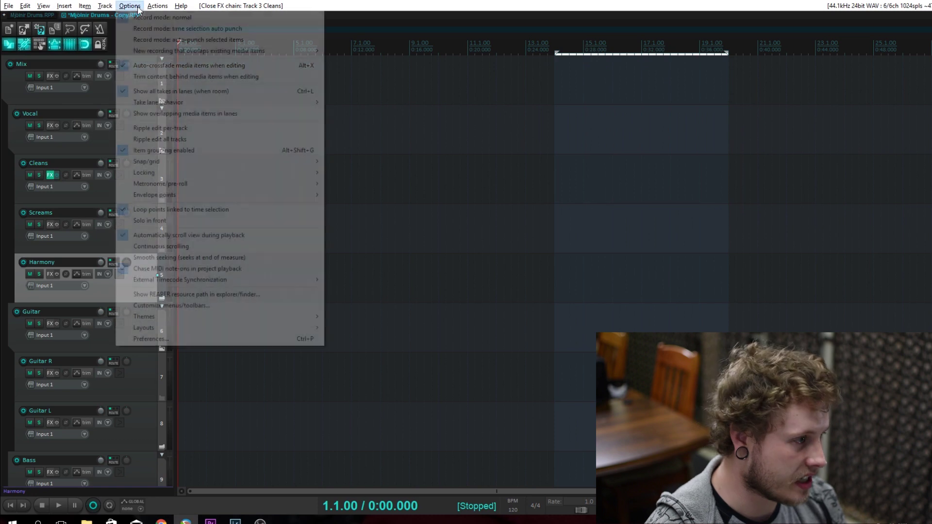
left_click(150, 338)
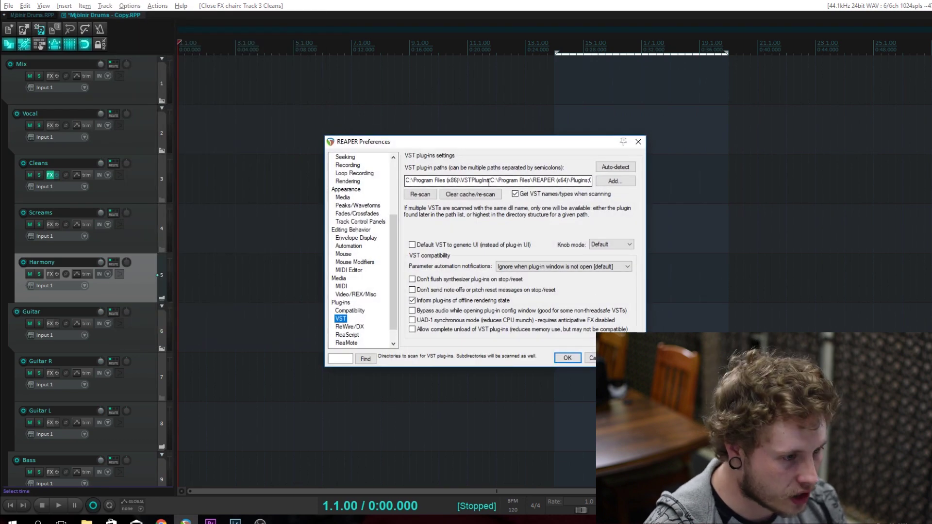
left_click_drag(491, 181, 585, 187)
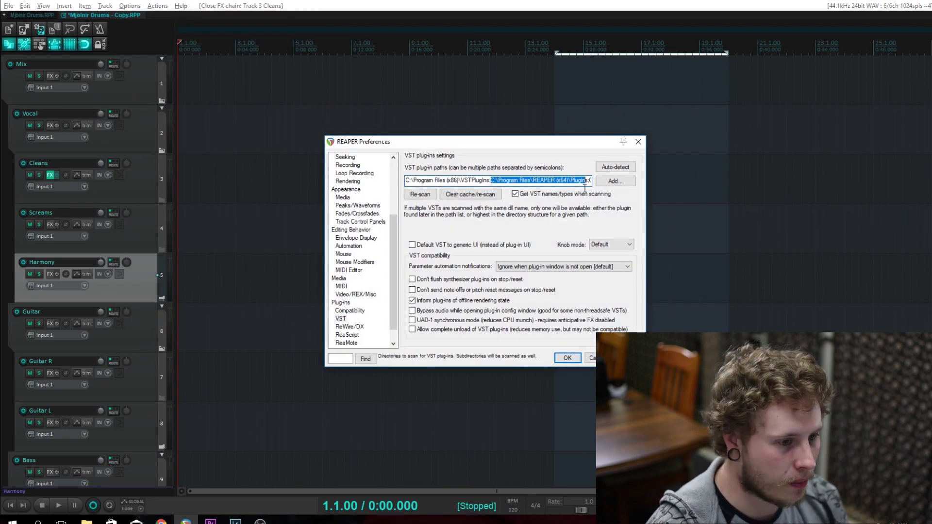
right_click(509, 179)
left_click(533, 211)
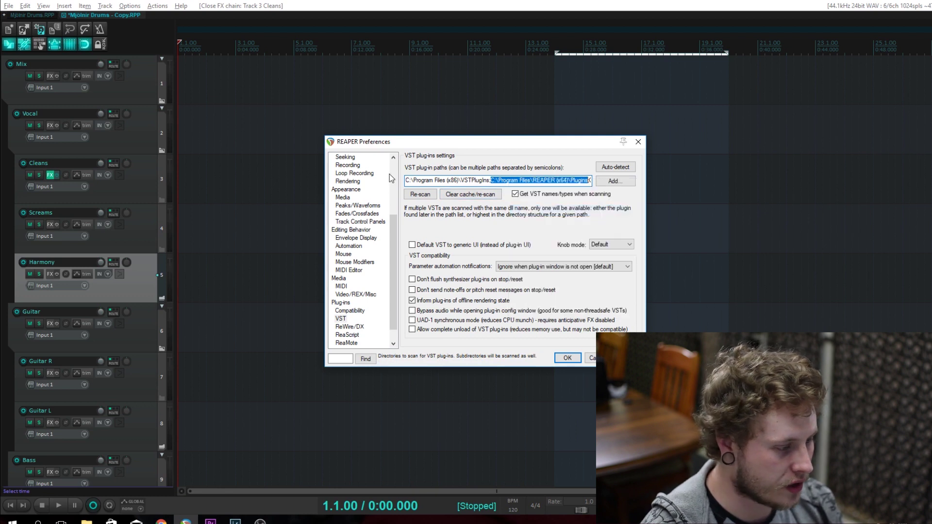
- Open Toneforge Guilty Pleasure v1.0\Win in the Plugins folder and run its installer .exe
mouse_move(86, 522)
left_click(42, 471)
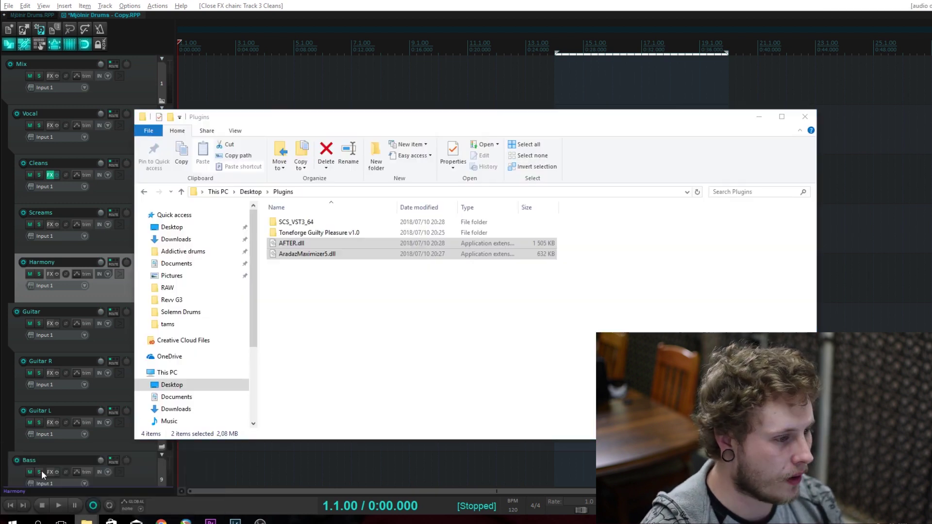
double_click(350, 233)
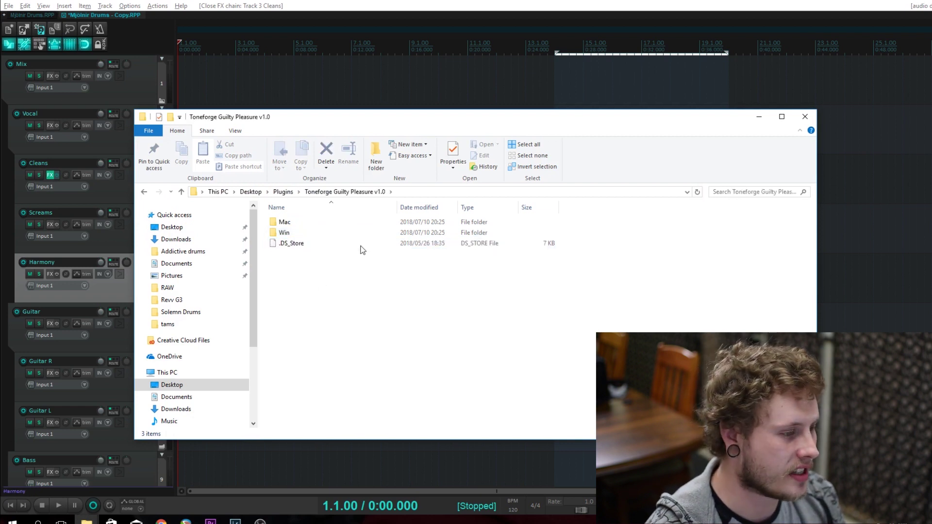
double_click(284, 232)
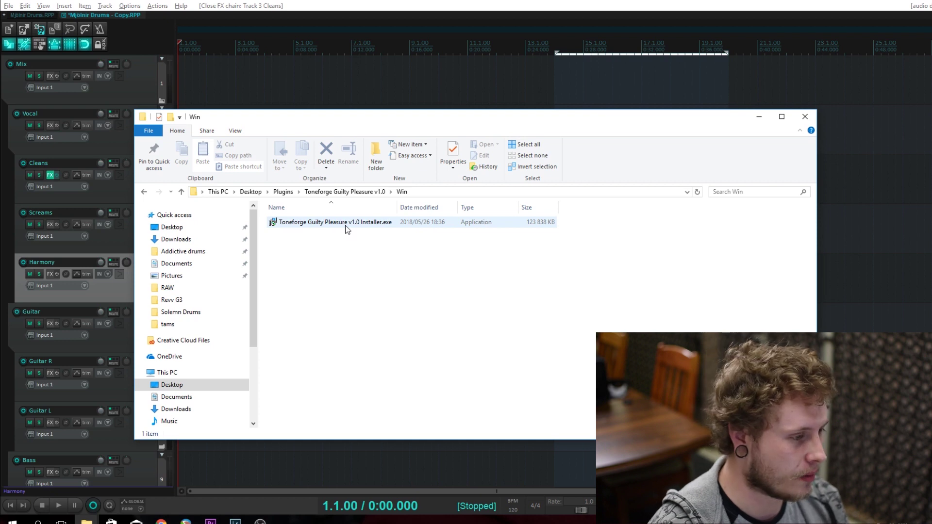
double_click(345, 225)
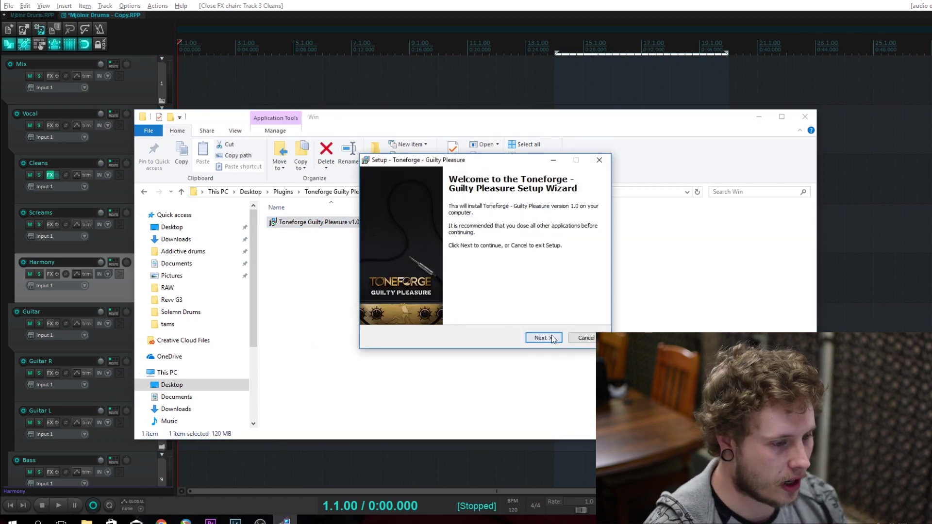
- Accept the Toneforge Guilty Pleasure licence agreement and continue to the destination page
left_click(551, 338)
left_click(421, 307)
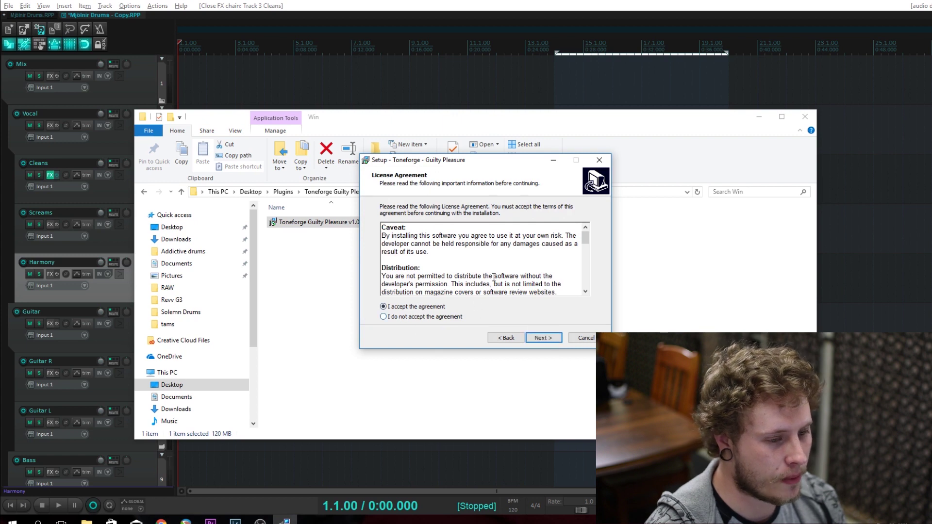
scroll(585, 246, "down", 5)
scroll(588, 263, "down", 10)
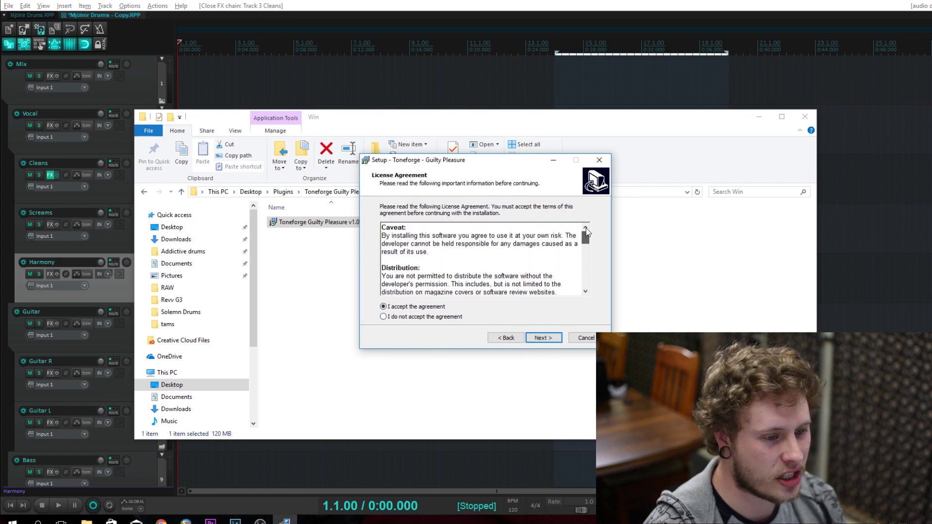
scroll(586, 275, "up", 5)
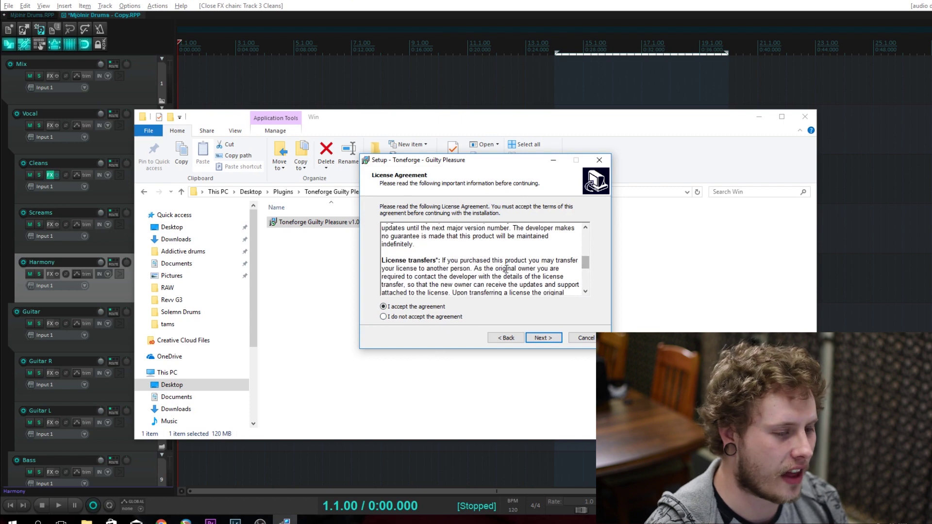
left_click(544, 338)
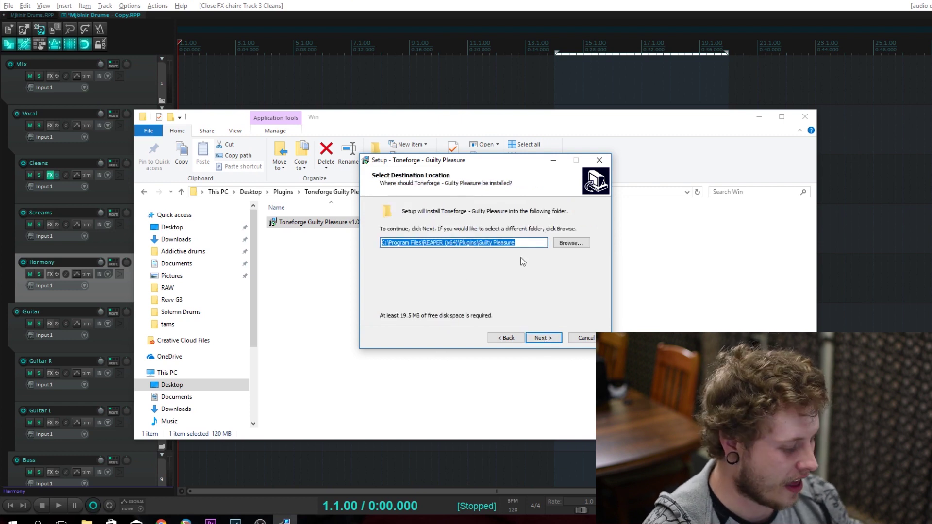
- Trim the destination to C:\Program Files\REAPER (x64)\Plugins, decline the existing-folder prompt, and quit setup
key("End")
key("BackSpace")
key("BackSpace")
key("BackSpace")
key("BackSpace")
key("BackSpace")
key("BackSpace")
key("BackSpace")
key("BackSpace")
key("BackSpace")
key("BackSpace")
key("BackSpace")
key("BackSpace")
key("BackSpace")
key("BackSpace")
key("BackSpace")
key("BackSpace")
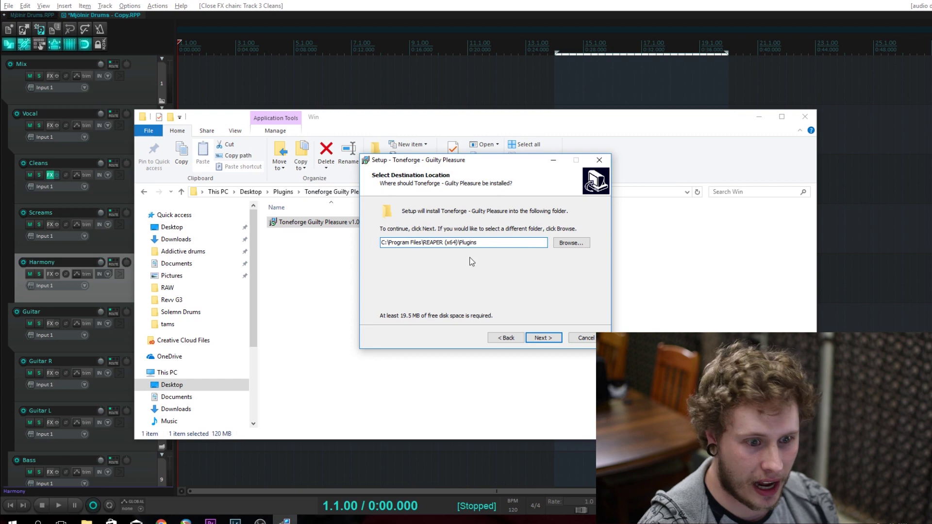
left_click(543, 339)
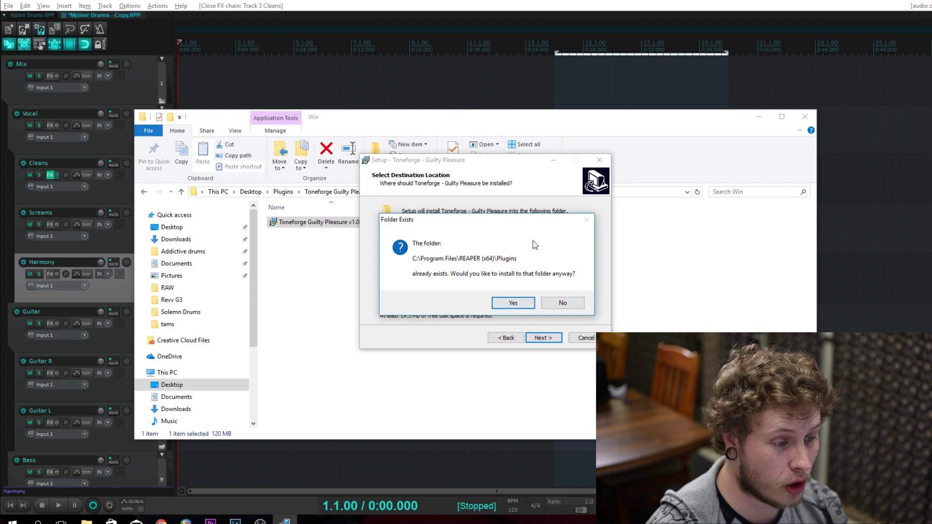
left_click(563, 303)
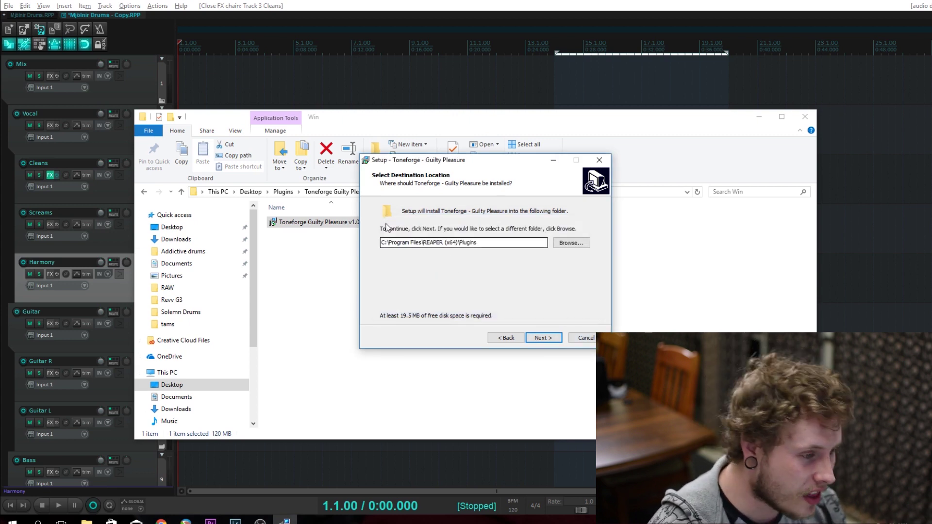
left_click(585, 338)
left_click(527, 302)
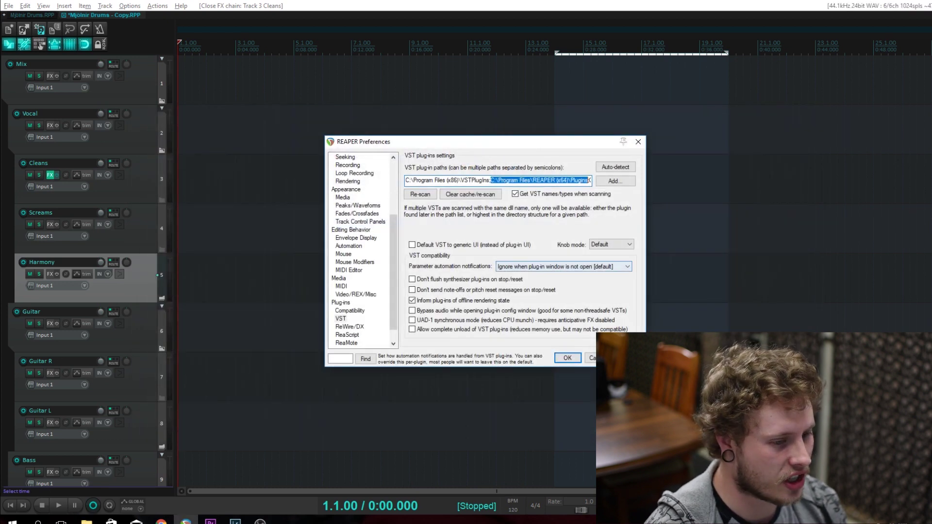
- Re-scan VST plug-ins and verify Toneforge Guilty Pleasure appears in Guitar R's FX browser, adding nothing
left_click(411, 195)
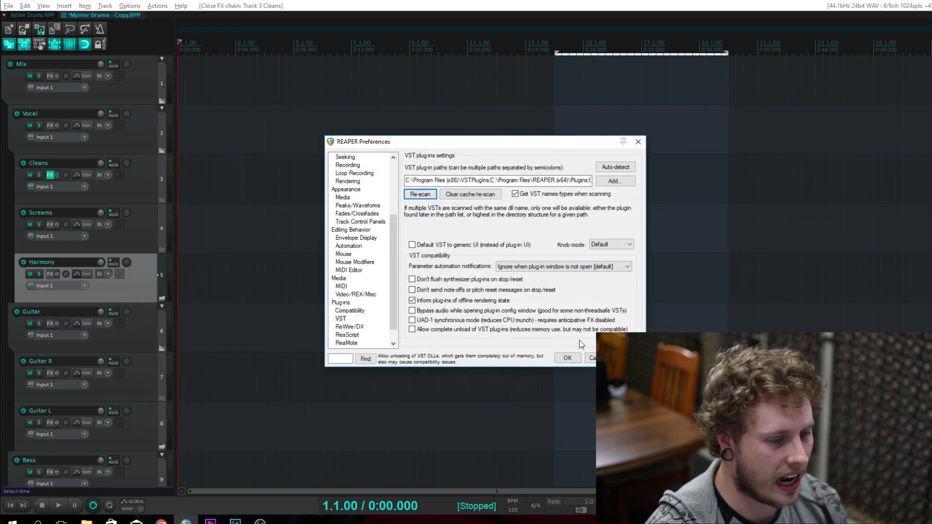
key("Escape")
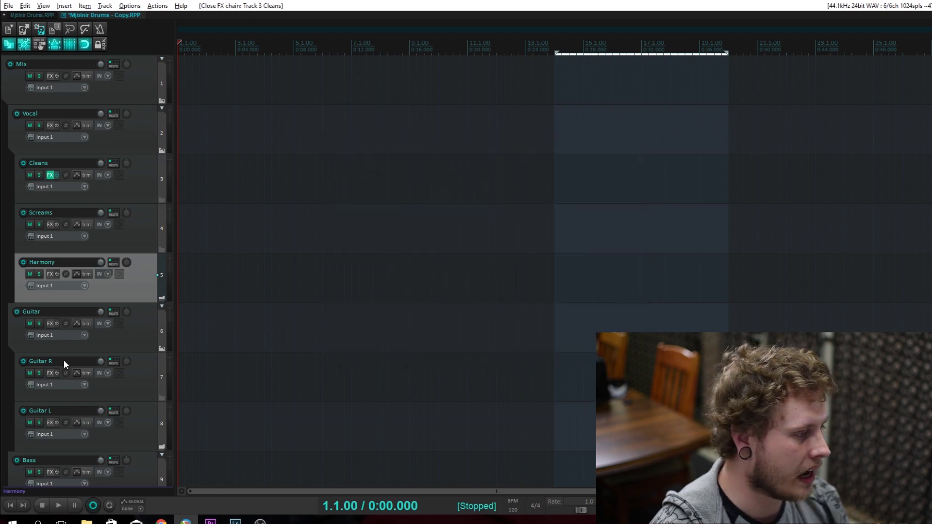
left_click(50, 373)
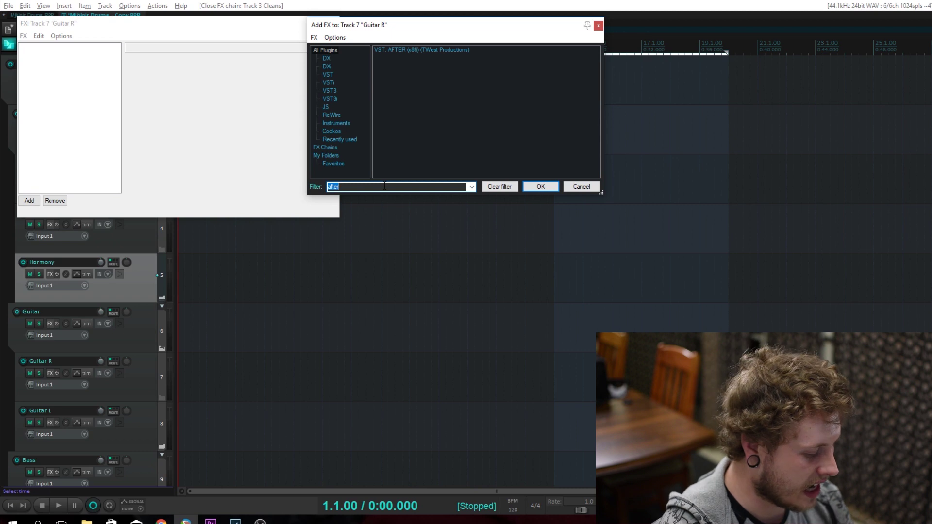
type("tonef")
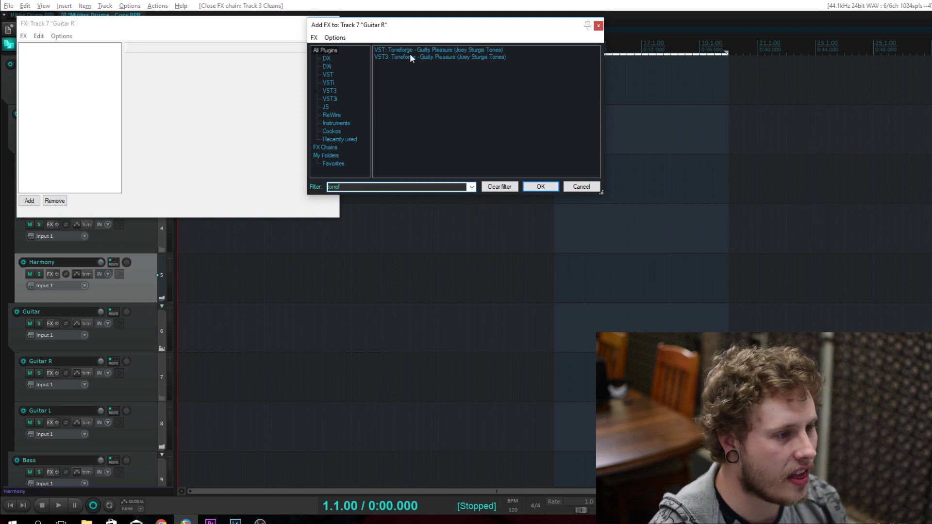
left_click(410, 56)
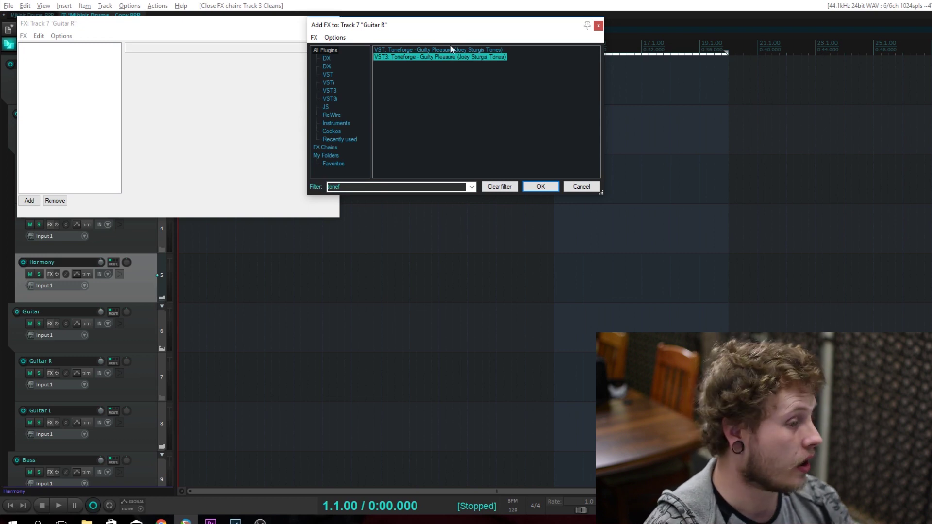
left_click(581, 186)
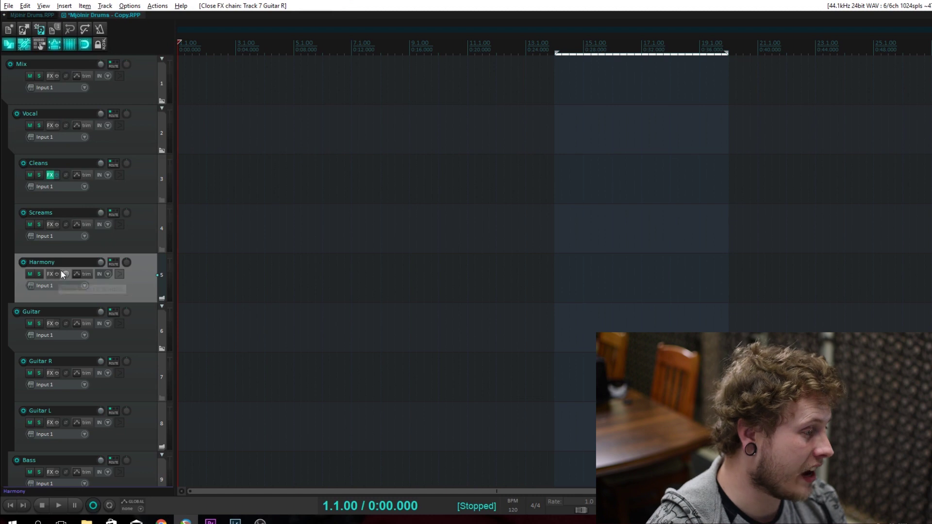
- Add VST3: Toneforge - Guilty Pleasure to the Screams track's FX chain and close its window
left_click(49, 276)
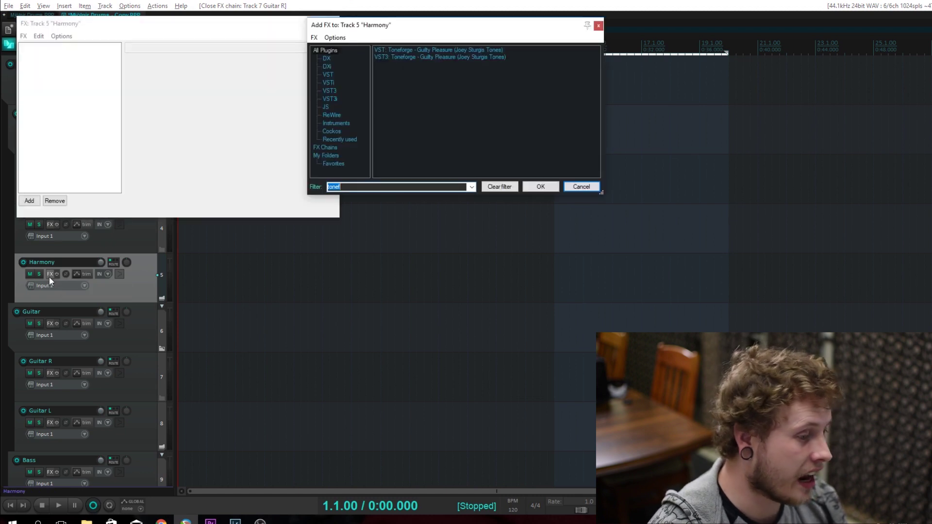
left_click(599, 26)
left_click(335, 24)
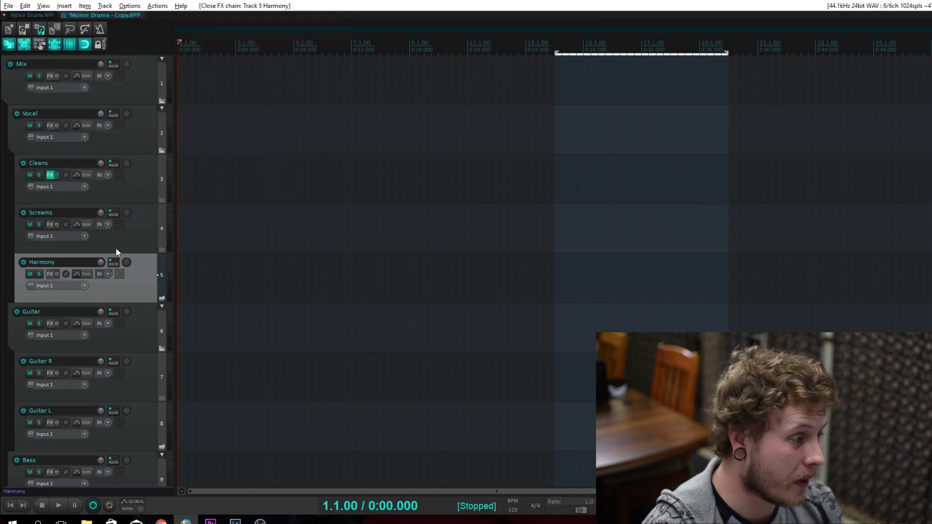
left_click(49, 225)
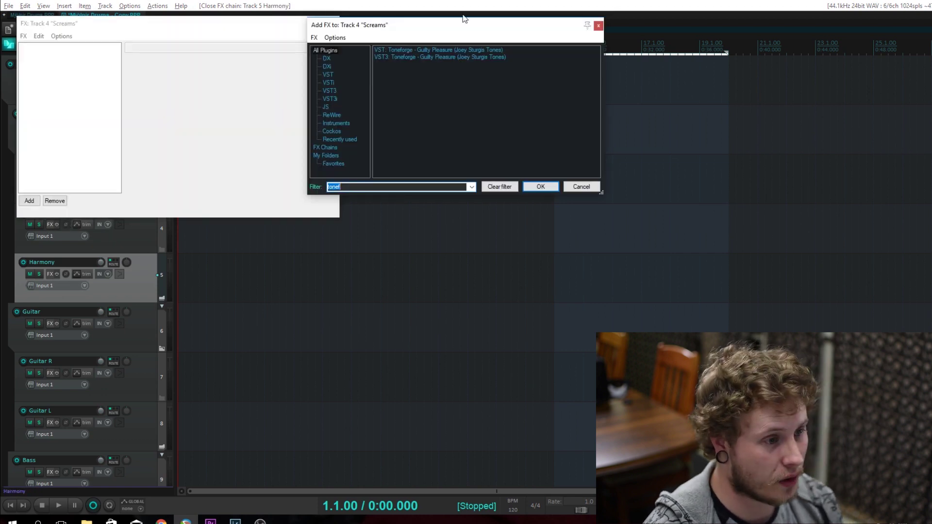
left_click(537, 192)
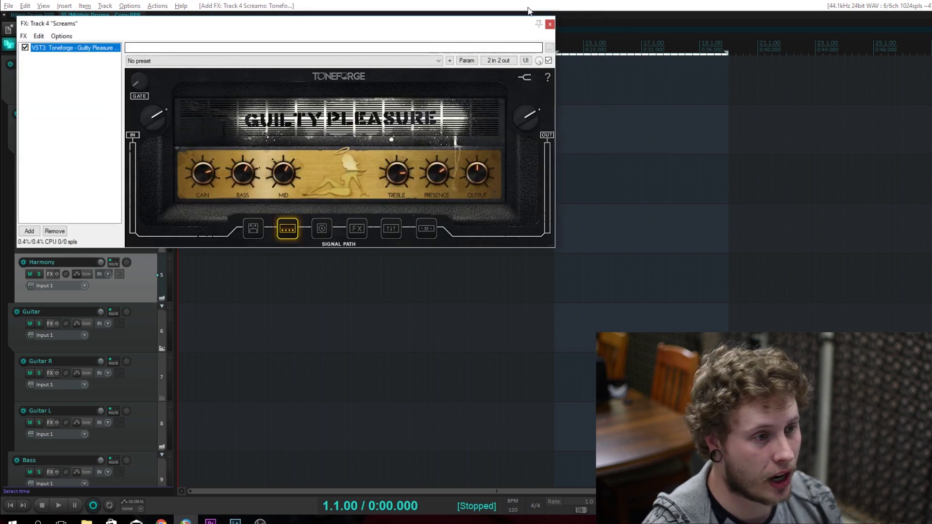
left_click_drag(452, 30, 462, 116)
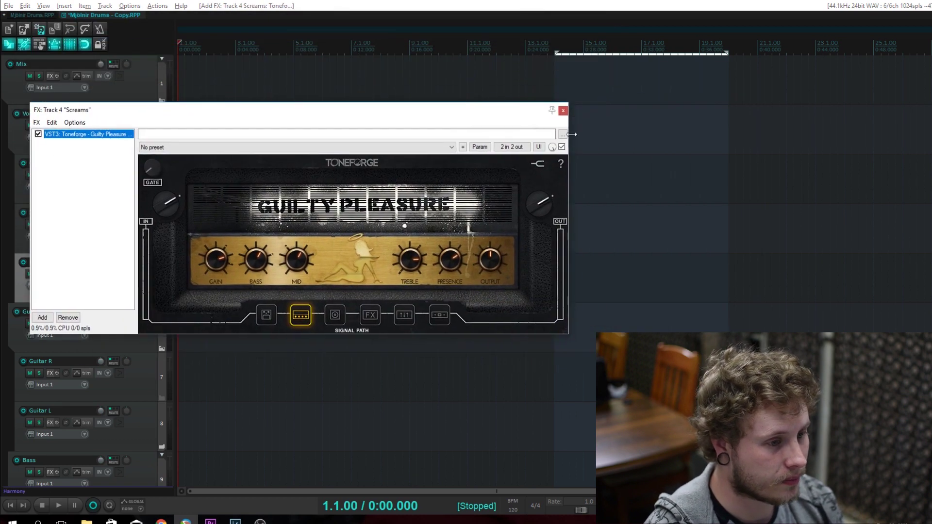
left_click(563, 110)
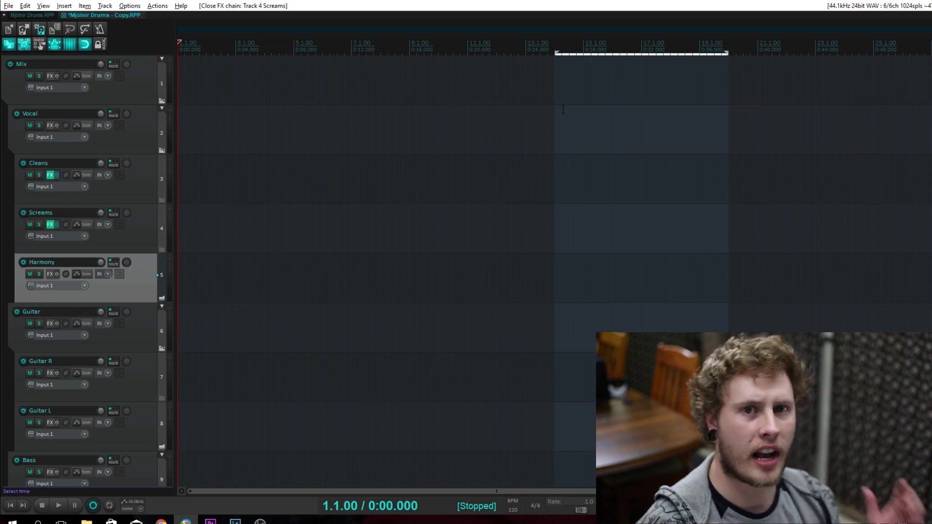